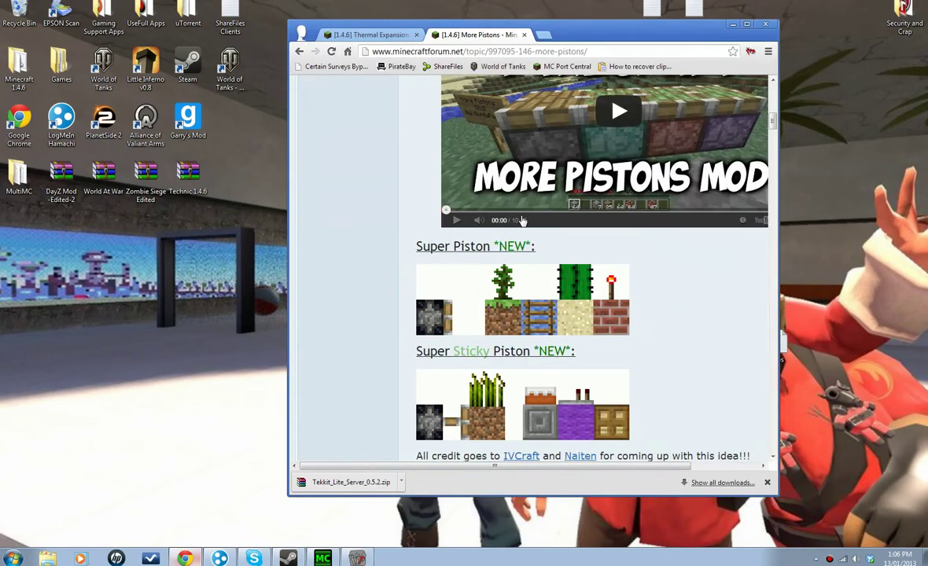
- Go to technicpack.net in a new tab and open the Tekkit Lite page
{"action": "left_click", "coordinate": [548, 36]}
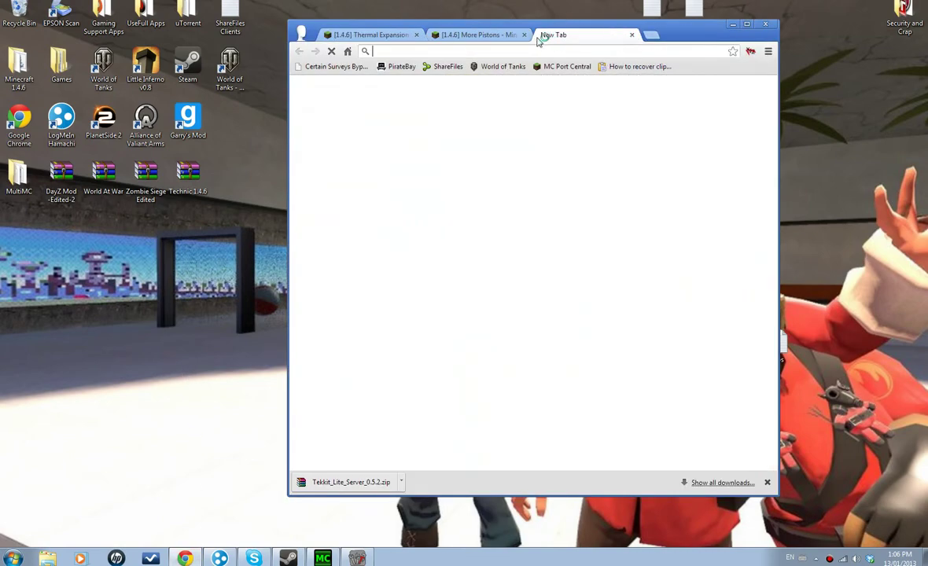
{"action": "type", "text": "technicpack.net"}
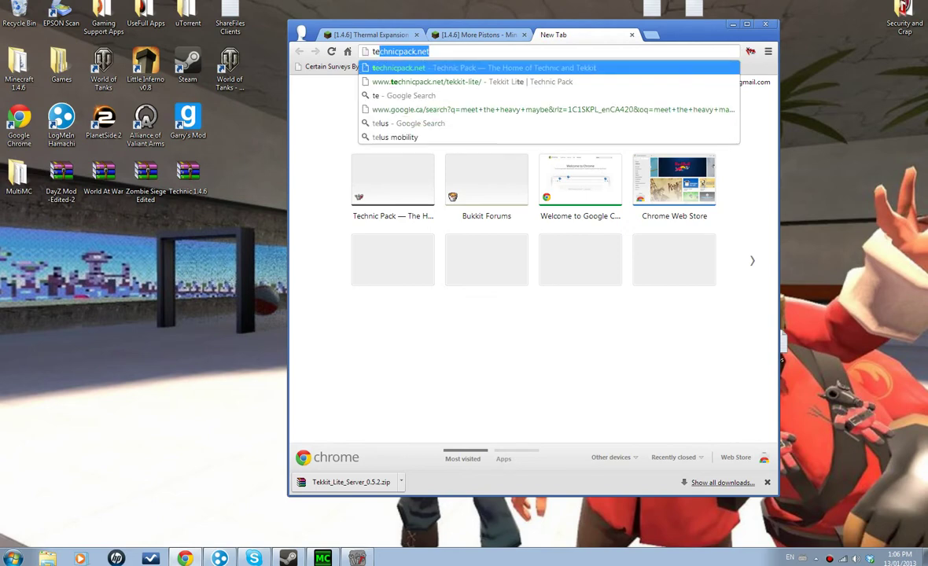
{"action": "key", "text": "Return"}
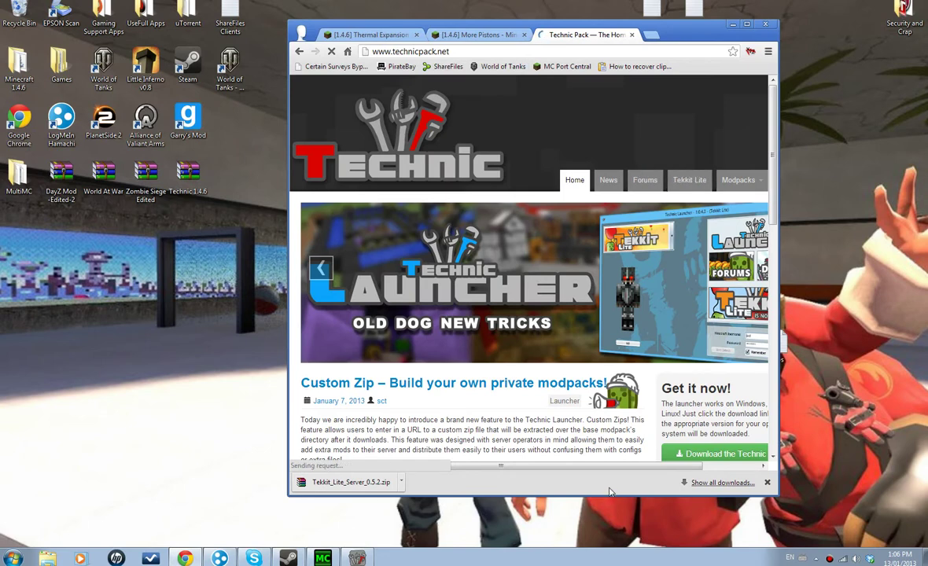
{"action": "left_click", "coordinate": [753, 467]}
{"action": "left_click", "coordinate": [753, 467]}
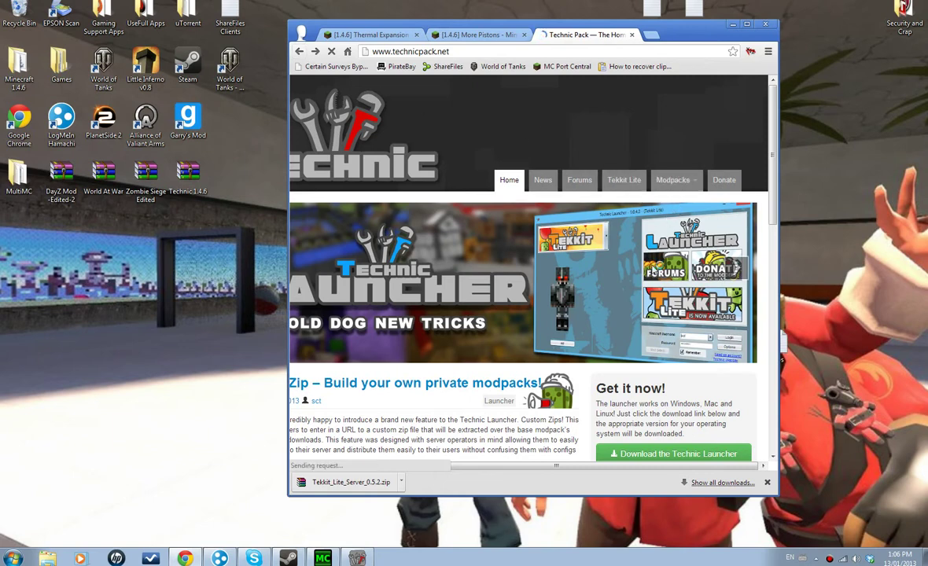
{"action": "left_click", "coordinate": [623, 181]}
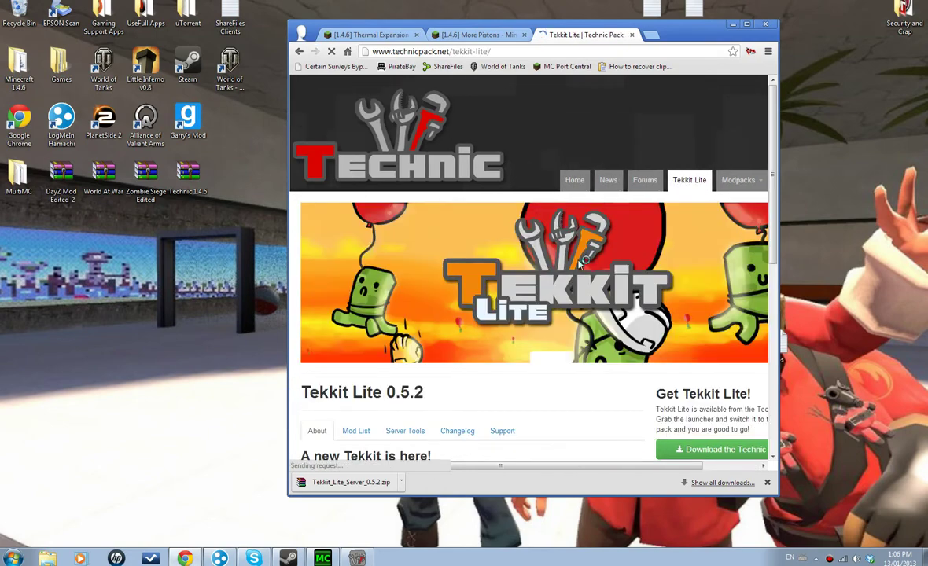
- Download and save Tekkit Lite Server 0.5.2, then close the Technic Pack tab
{"action": "scroll", "coordinate": [578, 263], "scroll_direction": "down", "scroll_amount": 3}
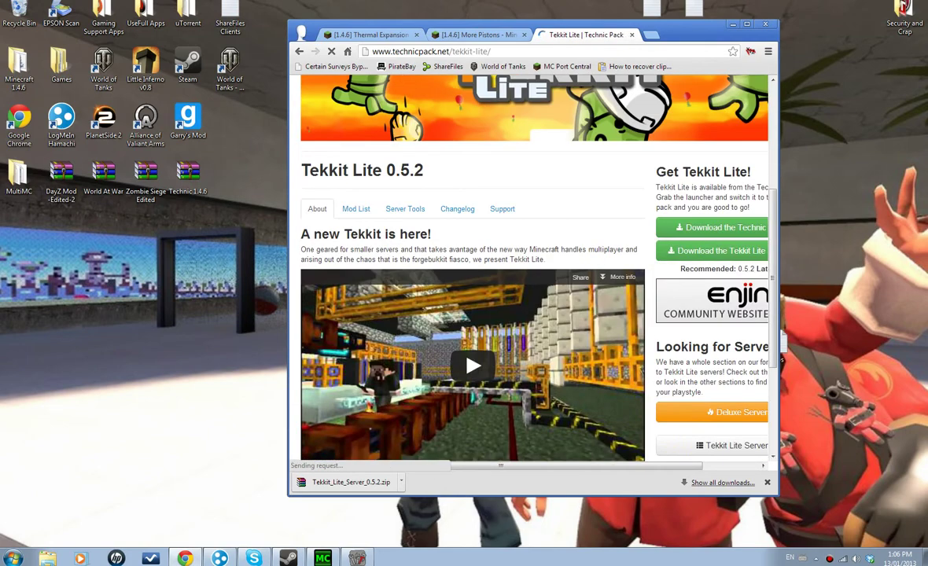
{"action": "scroll", "coordinate": [551, 354], "scroll_direction": "right", "scroll_amount": 2}
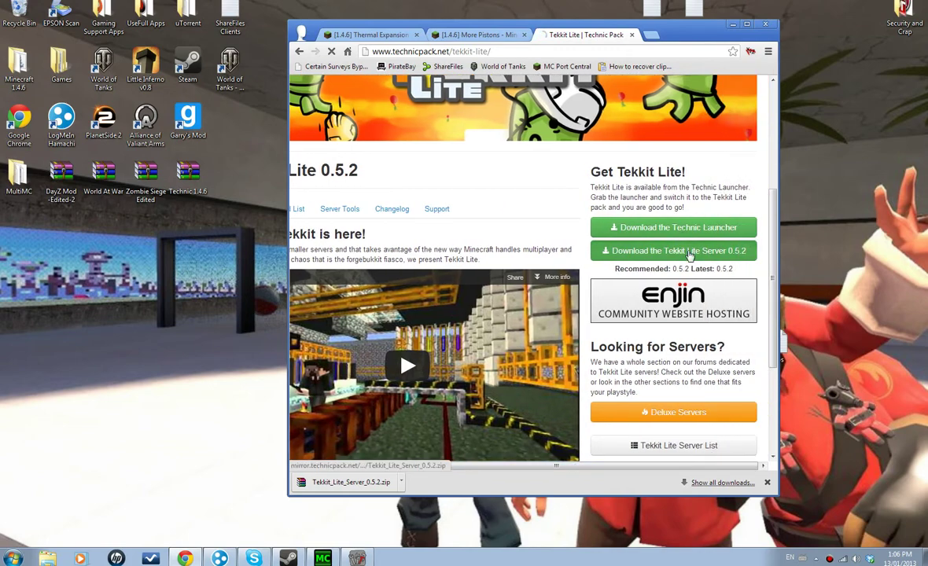
{"action": "left_click", "coordinate": [633, 247]}
{"action": "left_click", "coordinate": [664, 291]}
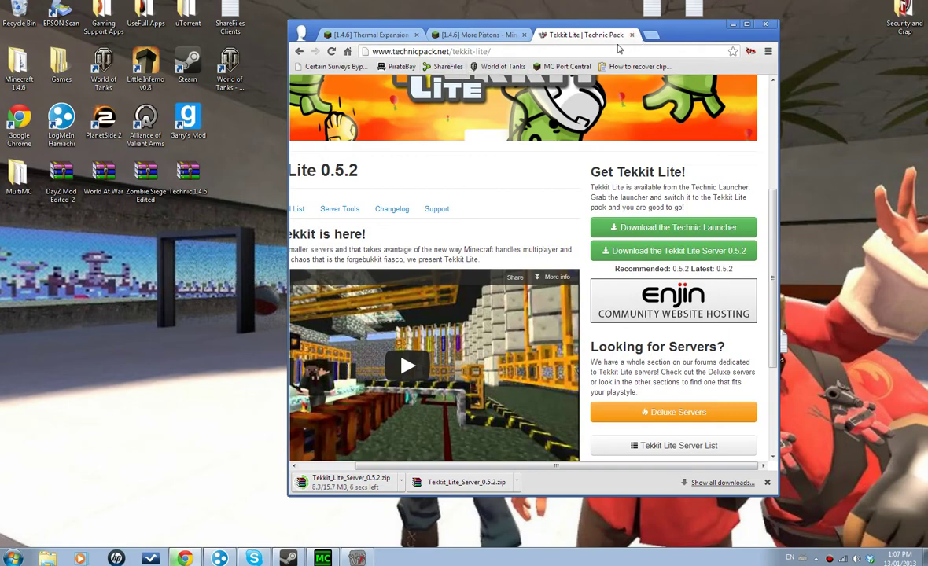
{"action": "left_click", "coordinate": [632, 36]}
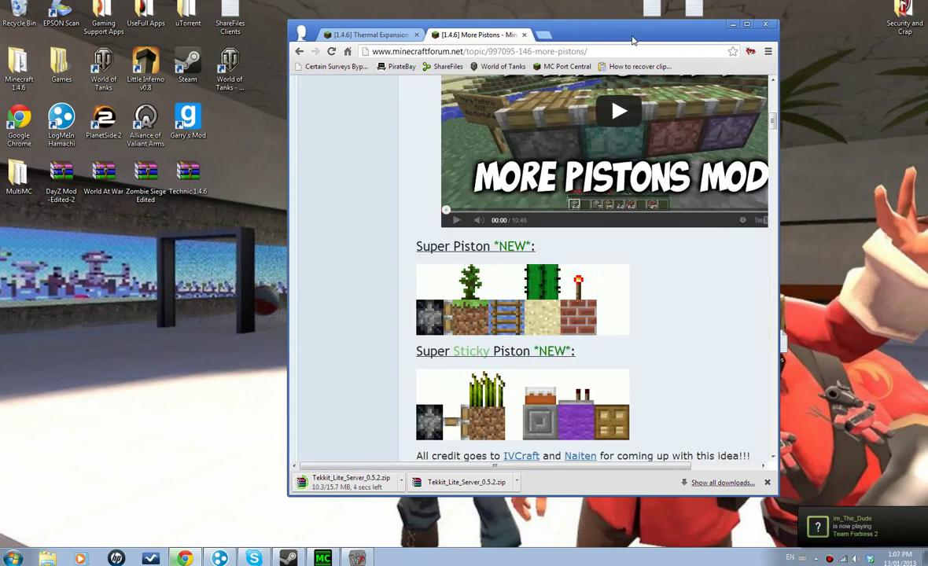
- Open the Tekkit_Lite_Server_0.5.2 archive from the Downloads folder in WinRAR
{"action": "left_click", "coordinate": [728, 28]}
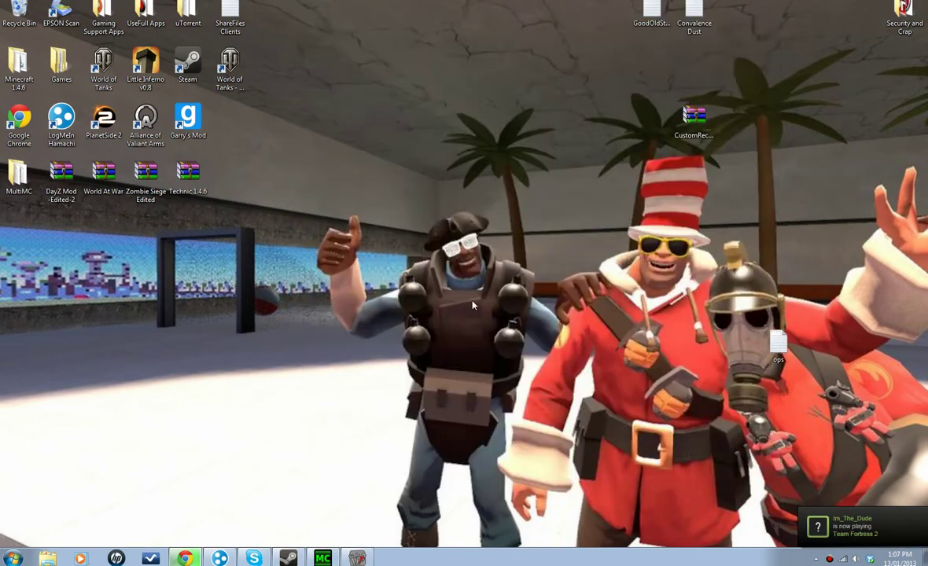
{"action": "left_click", "coordinate": [49, 559]}
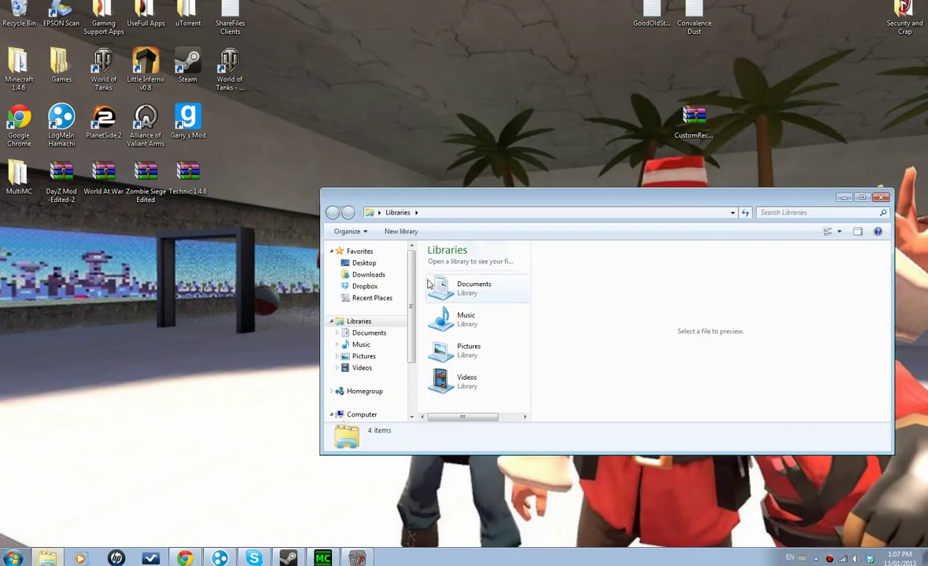
{"action": "left_click", "coordinate": [368, 276]}
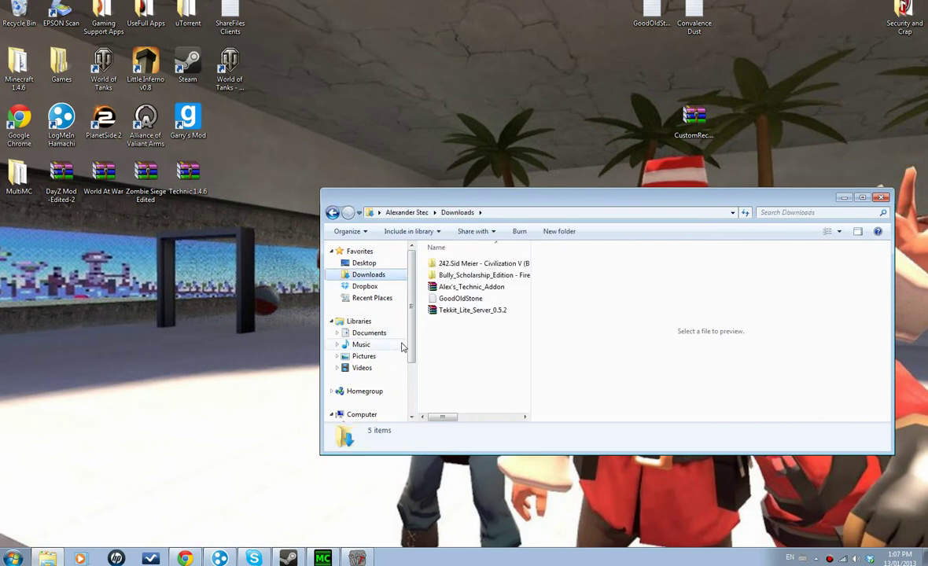
{"action": "double_click", "coordinate": [472, 310]}
{"action": "left_click_drag", "start_coordinate": [385, 145], "coordinate": [625, 182]}
- Create and open a new desktop folder named Tekkit Server 1.4.6
{"action": "right_click", "coordinate": [18, 239]}
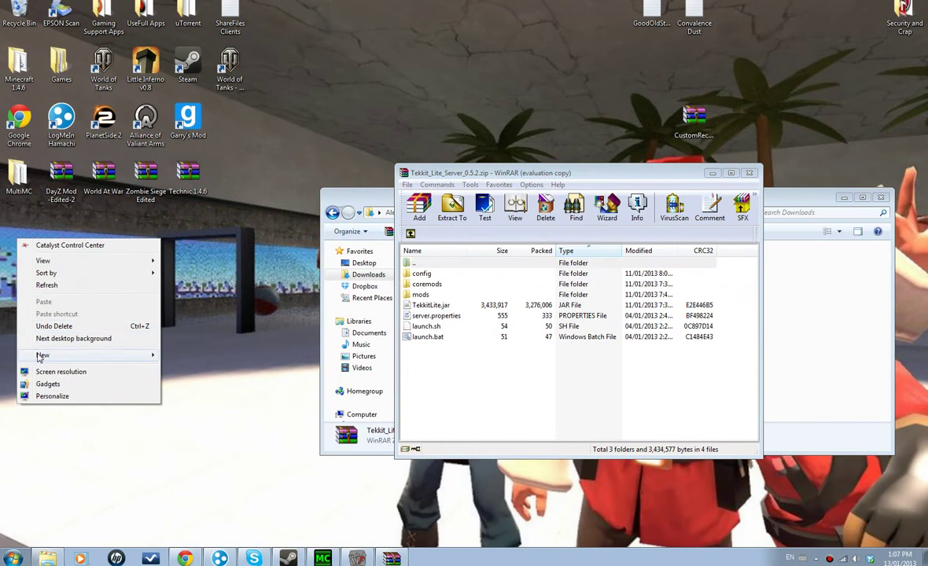
{"action": "mouse_move", "coordinate": [39, 358]}
{"action": "left_click", "coordinate": [188, 356]}
{"action": "type", "text": "Tekkit Server 1"}
{"action": "key", "text": "Return"}
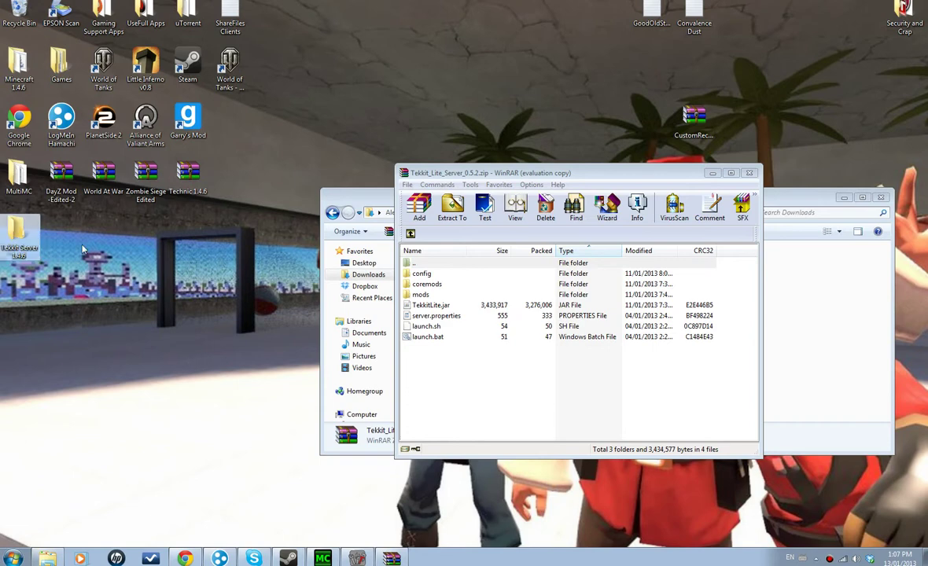
{"action": "key", "text": "Return"}
- Drag the archive's files into Tekkit Server 1.4.6, then close WinRAR
{"action": "left_click_drag", "start_coordinate": [491, 216], "coordinate": [187, 213]}
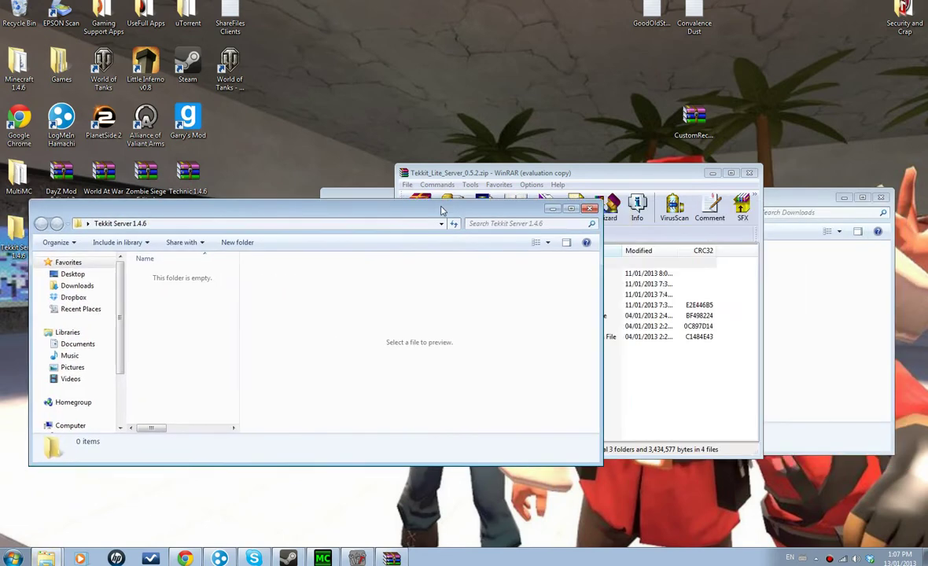
{"action": "left_click_drag", "start_coordinate": [578, 172], "coordinate": [665, 187]}
{"action": "left_click_drag", "start_coordinate": [563, 393], "coordinate": [178, 323]}
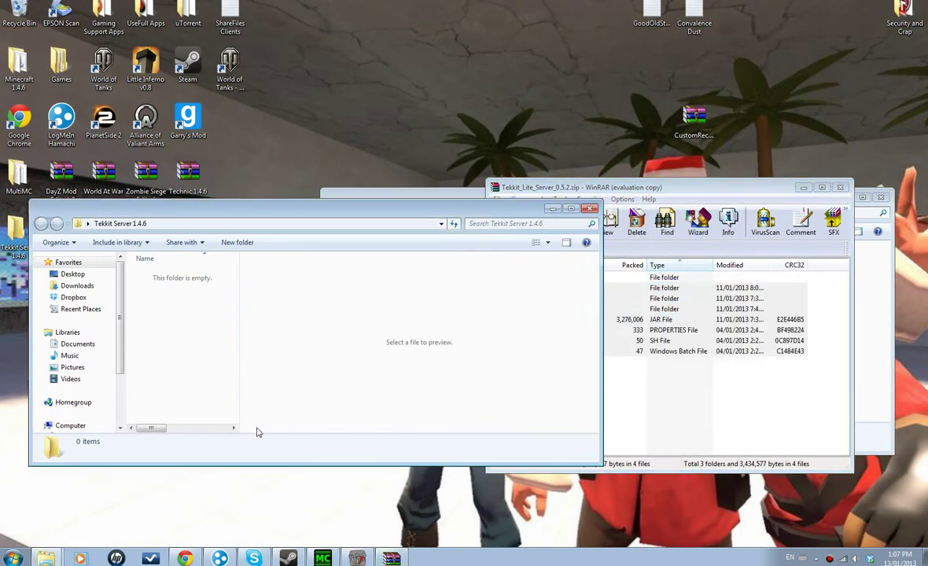
{"action": "left_click", "coordinate": [229, 381]}
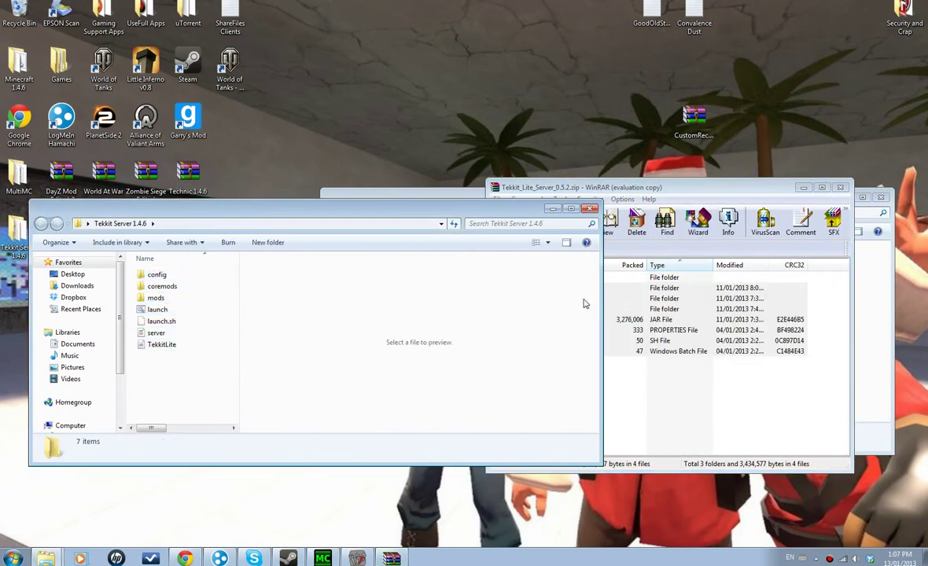
{"action": "left_click", "coordinate": [840, 188]}
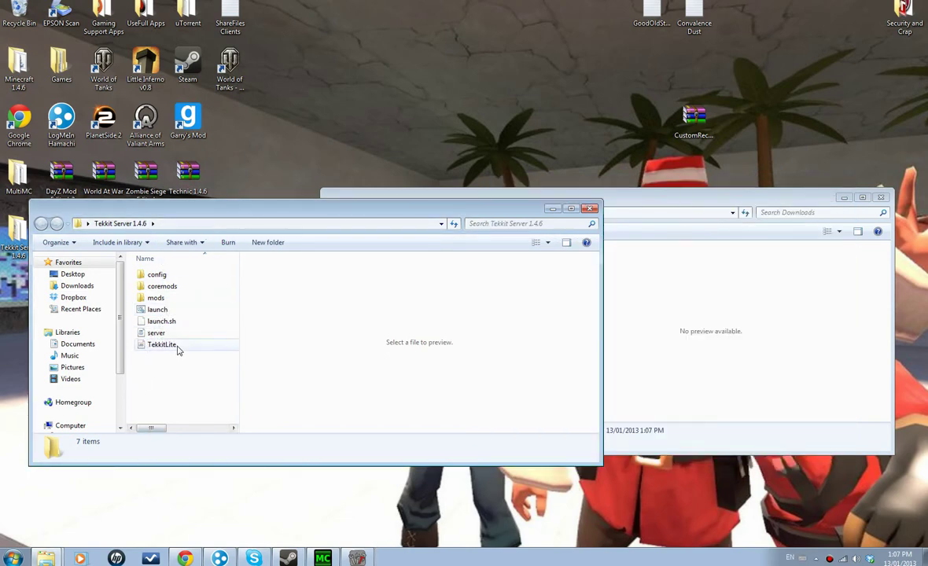
- Open launch.bat in Notepad via Edit, then restore Chrome to the front
{"action": "left_click", "coordinate": [167, 311]}
{"action": "right_click", "coordinate": [167, 311]}
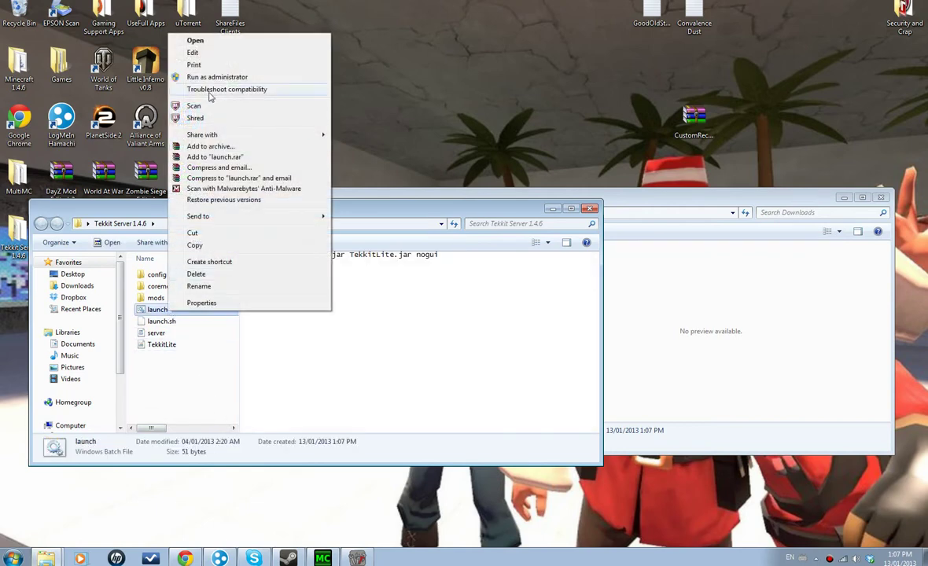
{"action": "left_click", "coordinate": [155, 313]}
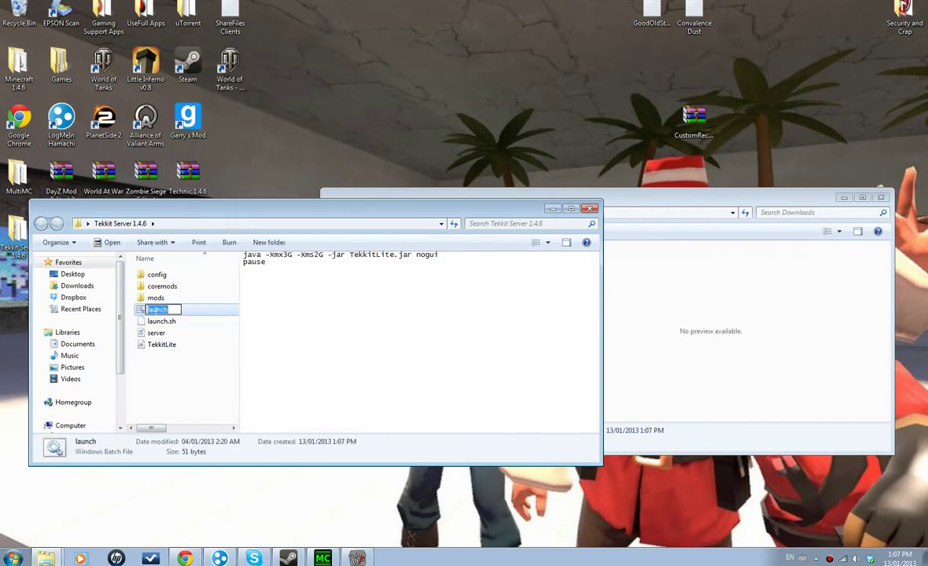
{"action": "key", "text": "Escape"}
{"action": "right_click", "coordinate": [155, 313]}
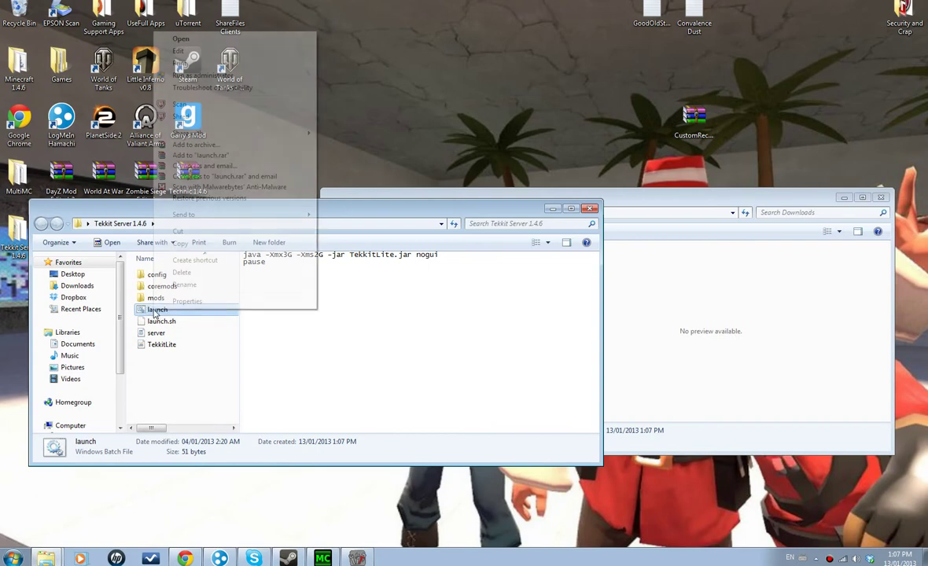
{"action": "left_click", "coordinate": [178, 52]}
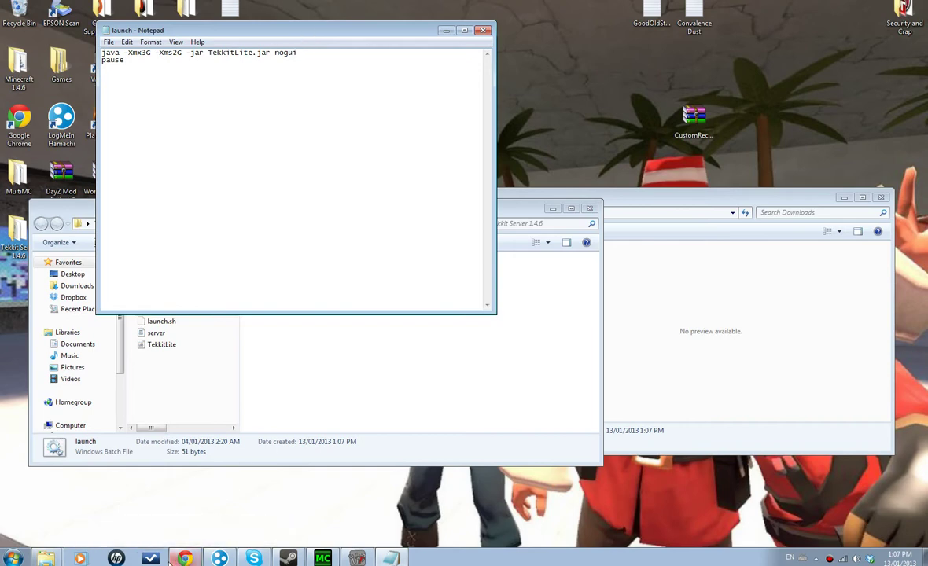
{"action": "left_click", "coordinate": [186, 559]}
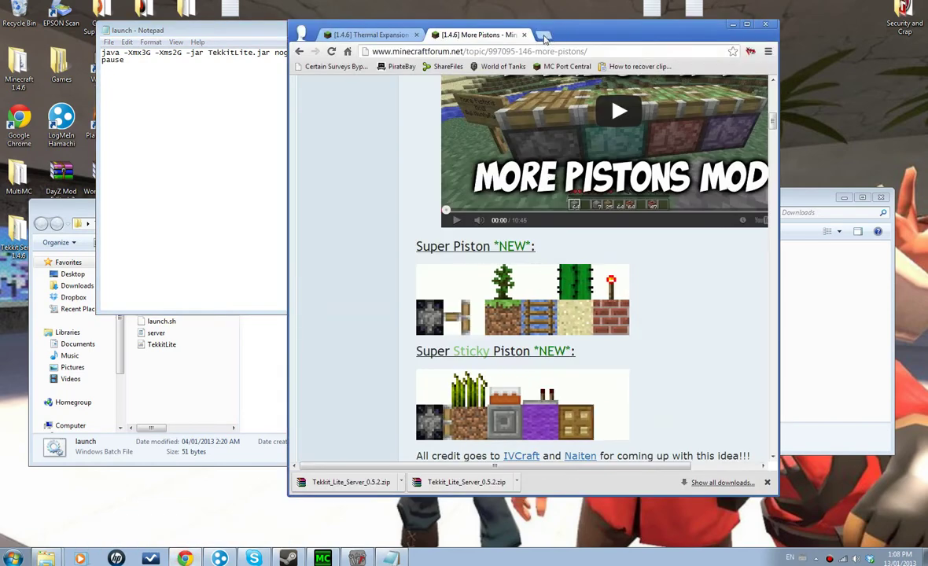
- Reach bukkit.org in a new tab and open the CraftBukkit server setup guide
{"action": "left_click", "coordinate": [544, 36]}
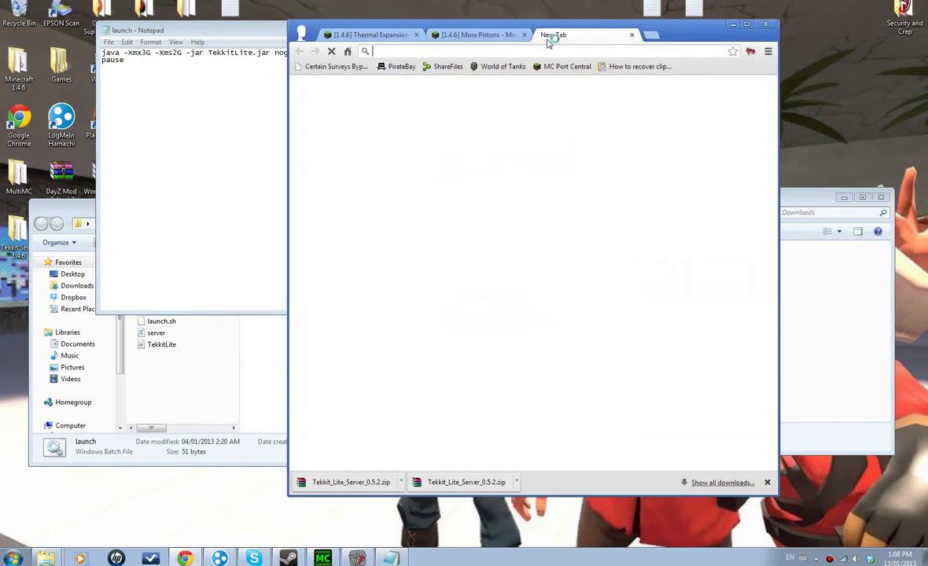
{"action": "type", "text": "craftbukkit.org"}
{"action": "key", "text": "Return"}
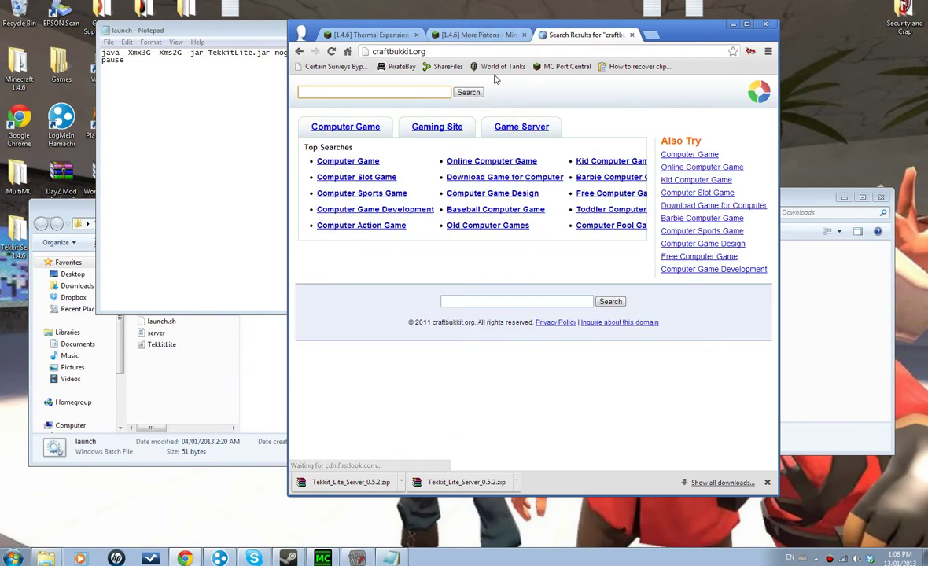
{"action": "key", "text": "ctrl+a"}
{"action": "type", "text": "bukkit"}
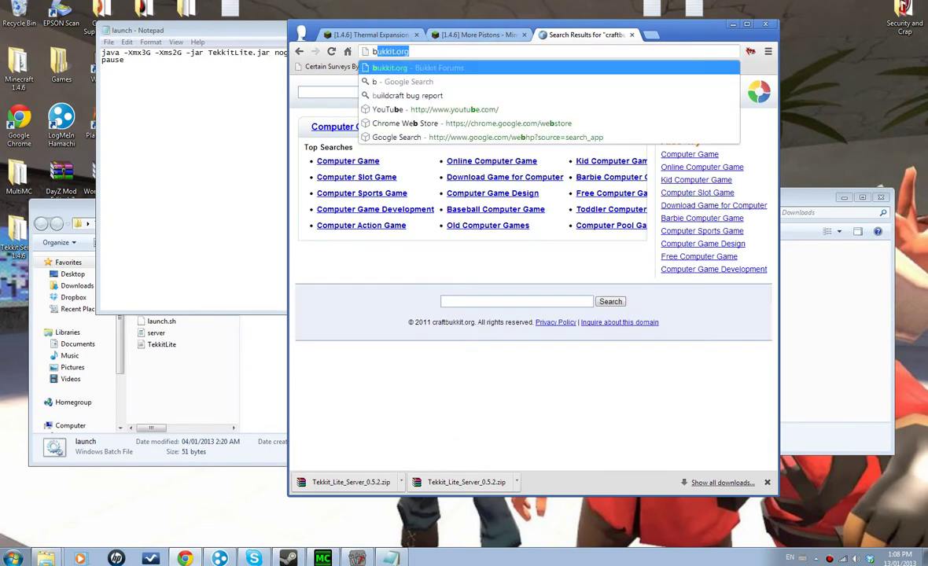
{"action": "key", "text": "Return"}
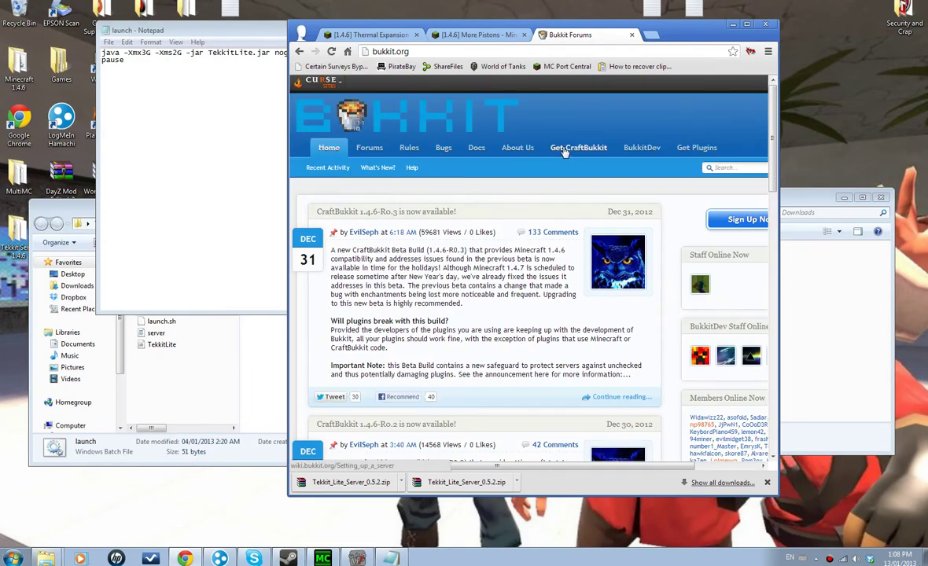
{"action": "left_click", "coordinate": [563, 152]}
- Copy the guide's Windows startup command and select all text in launch.bat
{"action": "scroll", "coordinate": [565, 151], "scroll_direction": "down", "scroll_amount": 5}
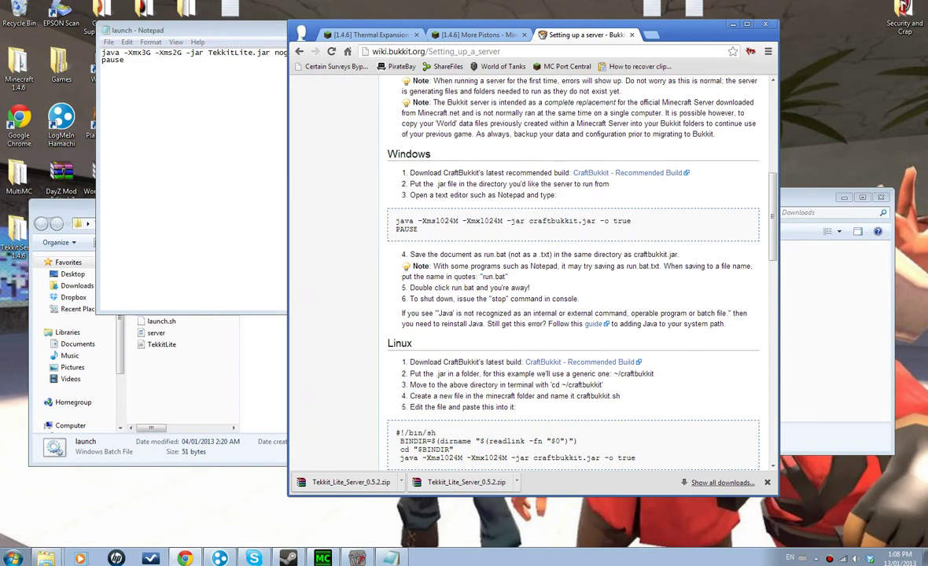
{"action": "left_click_drag", "start_coordinate": [408, 230], "coordinate": [395, 221]}
{"action": "key", "text": "ctrl+c"}
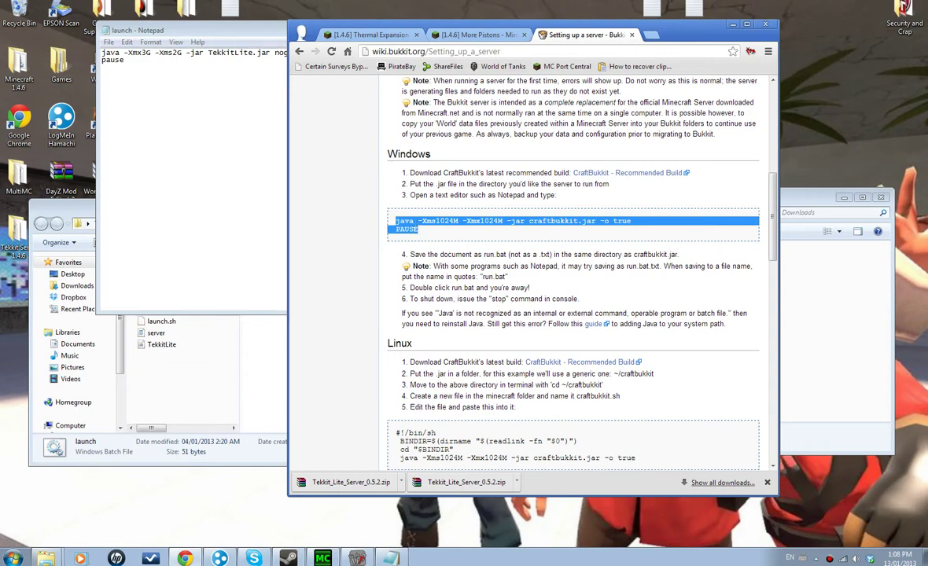
{"action": "key", "text": "alt+Tab"}
{"action": "key", "text": "ctrl+a"}
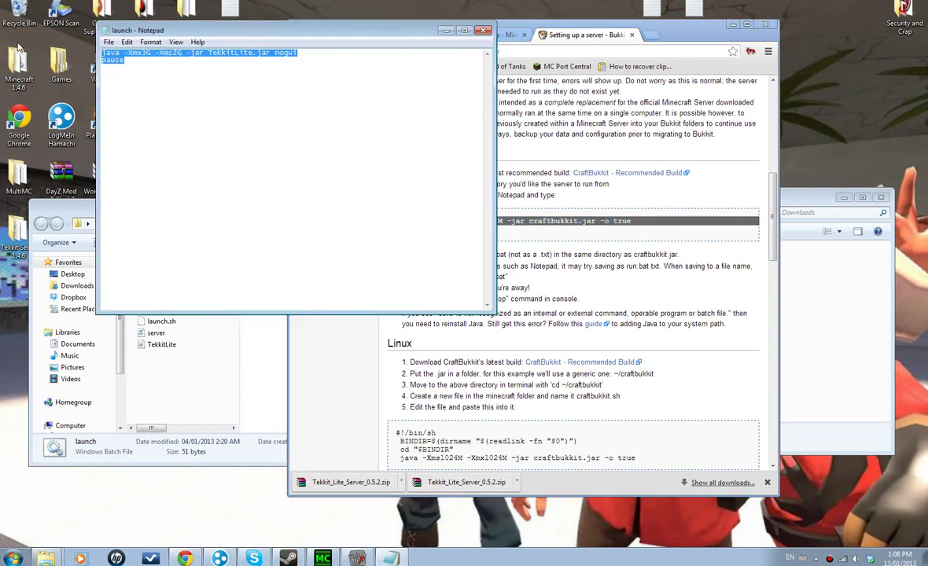
- Paste the startup command into launch.bat and change craftbukkit to TekkitLite
{"action": "key", "text": "ctrl+v"}
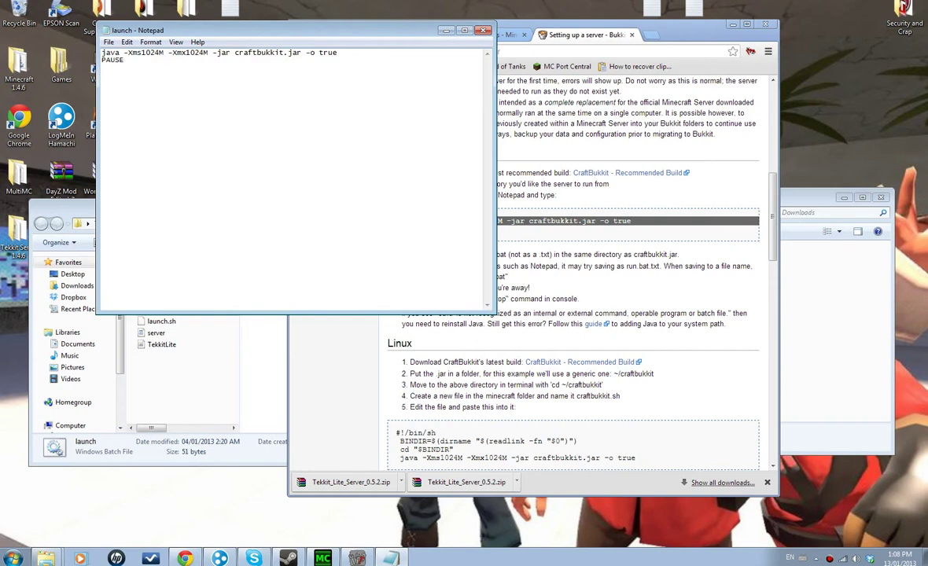
{"action": "left_click_drag", "start_coordinate": [284, 53], "coordinate": [239, 53]}
{"action": "type", "text": "TekkitLite"}
{"action": "left_click", "coordinate": [835, 307]}
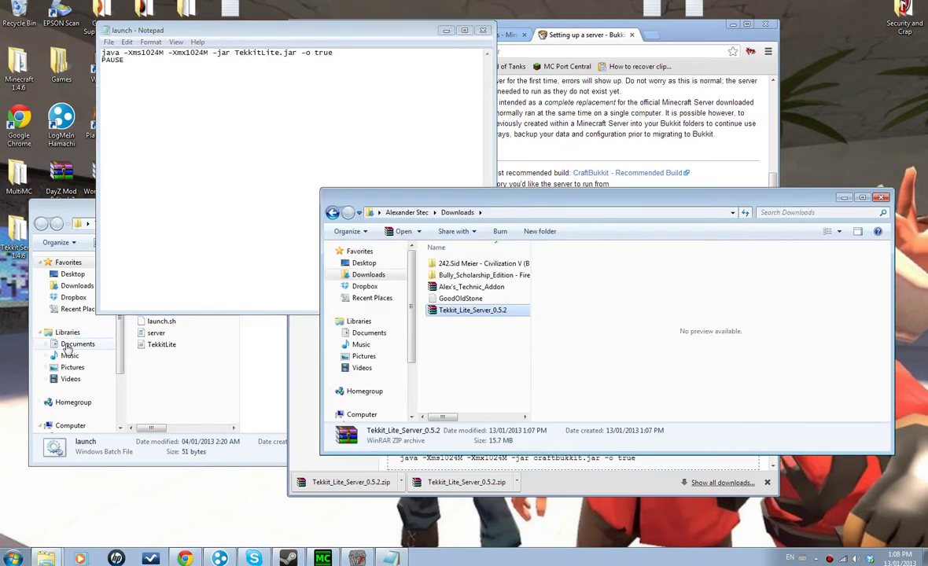
{"action": "left_click", "coordinate": [168, 359]}
{"action": "left_click", "coordinate": [155, 348]}
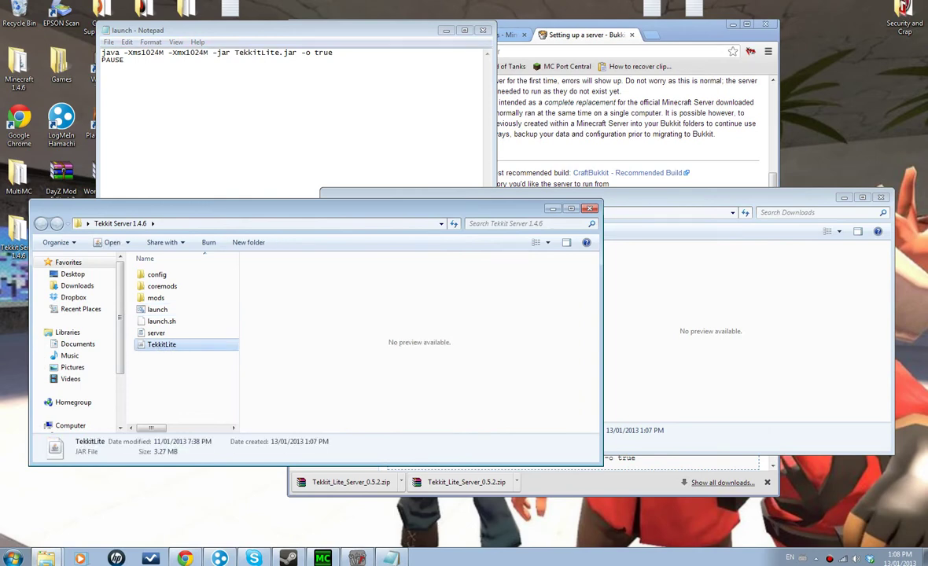
- Change both 1024M memory values to 1G, giving -Xms1G -Xmx1G
{"action": "left_click", "coordinate": [279, 52]}
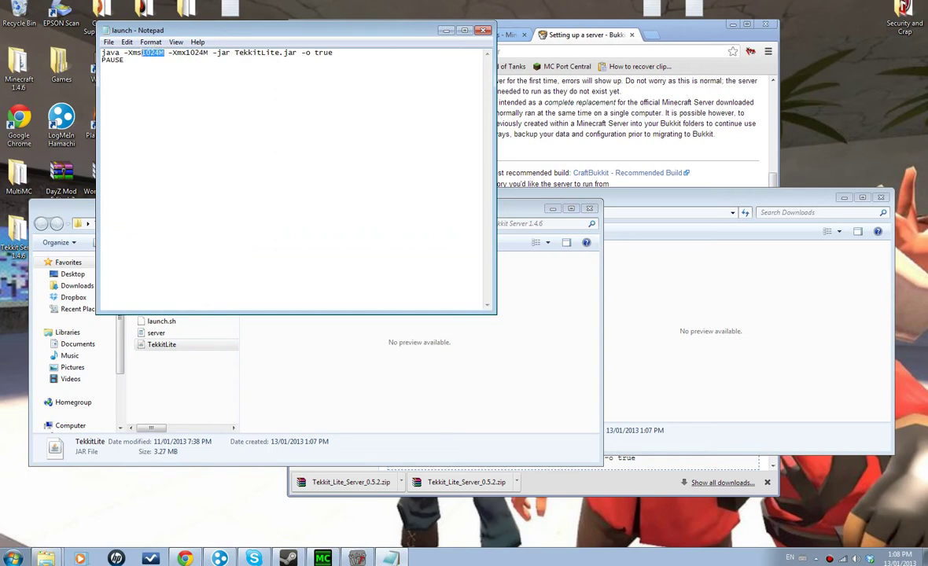
{"action": "type", "text": "1G"}
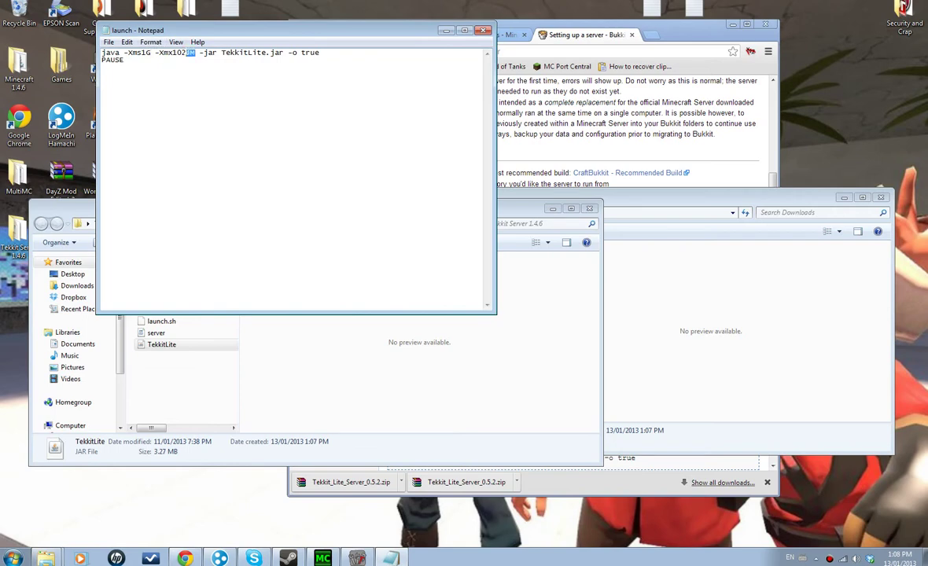
{"action": "type", "text": "1G"}
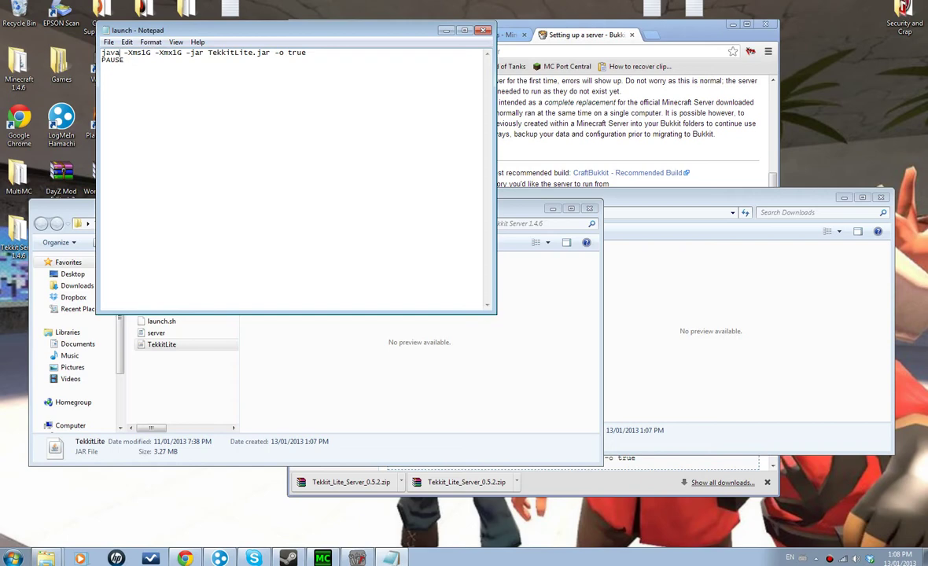
{"action": "left_click_drag", "start_coordinate": [115, 53], "coordinate": [110, 52]}
{"action": "left_click", "coordinate": [104, 52]}
- Browse in Explorer to C:\Program Files\Java\jre7\bin
{"action": "left_click", "coordinate": [711, 263]}
{"action": "left_click_drag", "start_coordinate": [540, 200], "coordinate": [604, 157]}
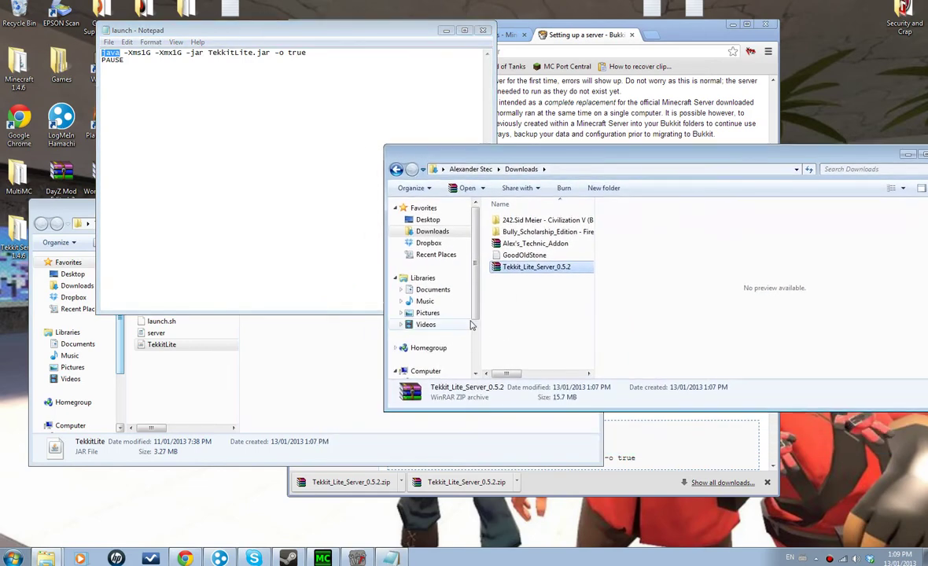
{"action": "scroll", "coordinate": [495, 318], "scroll_direction": "down", "scroll_amount": 1}
{"action": "scroll", "coordinate": [434, 325], "scroll_direction": "down", "scroll_amount": 2}
{"action": "left_click", "coordinate": [434, 323]}
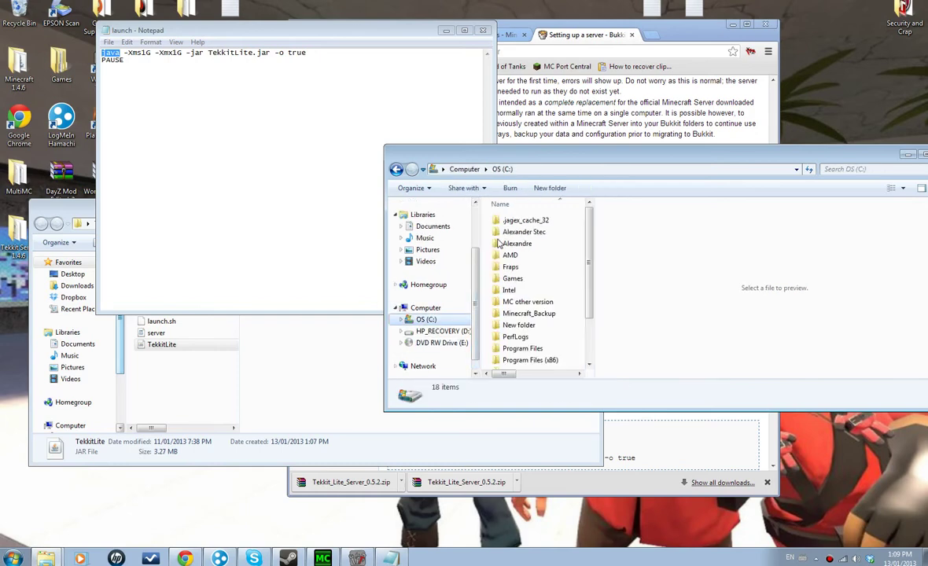
{"action": "scroll", "coordinate": [588, 291], "scroll_direction": "down", "scroll_amount": 1}
{"action": "left_click", "coordinate": [535, 305]}
{"action": "double_click", "coordinate": [533, 306]}
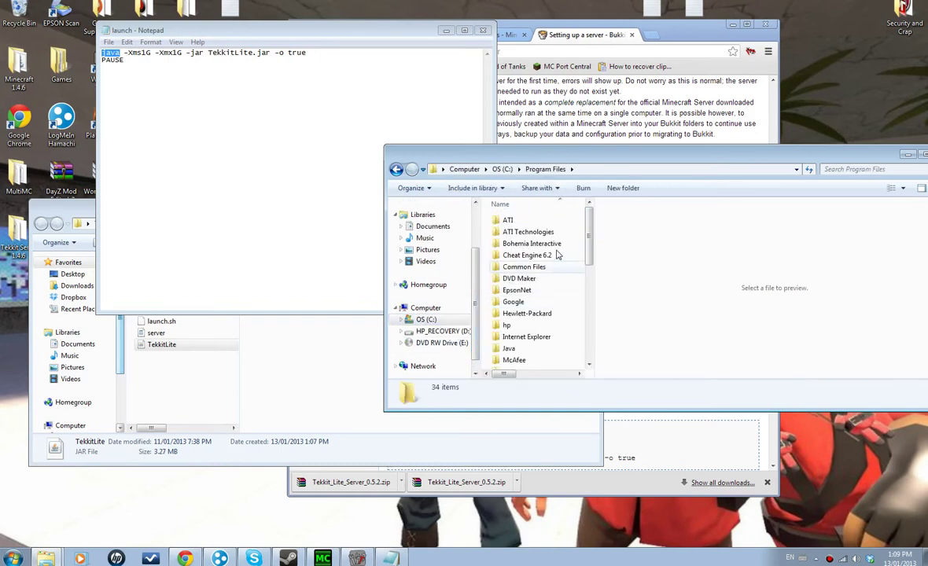
{"action": "left_click", "coordinate": [396, 169]}
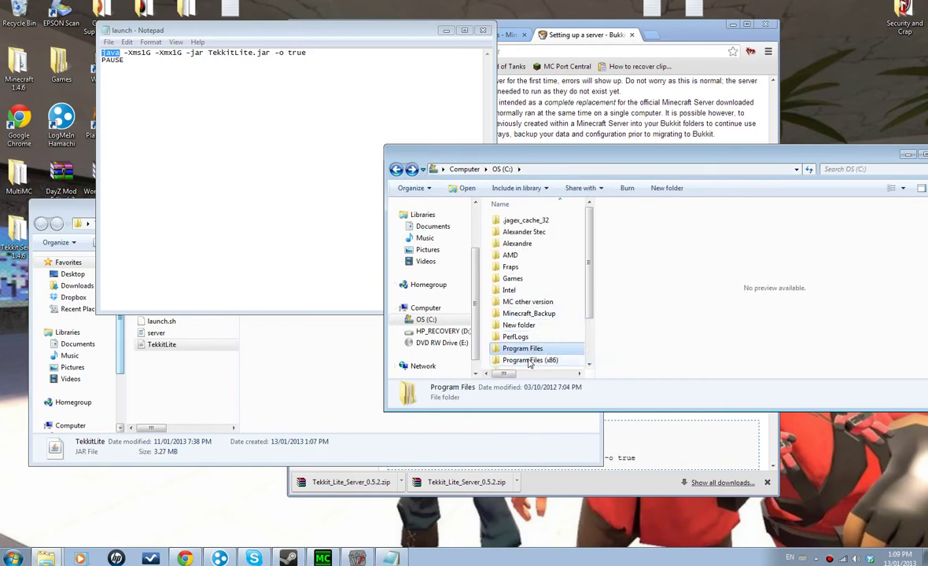
{"action": "double_click", "coordinate": [530, 348]}
{"action": "scroll", "coordinate": [587, 290], "scroll_direction": "down", "scroll_amount": 4}
{"action": "scroll", "coordinate": [587, 291], "scroll_direction": "down", "scroll_amount": 3}
{"action": "scroll", "coordinate": [580, 279], "scroll_direction": "up", "scroll_amount": 4}
{"action": "scroll", "coordinate": [578, 272], "scroll_direction": "up", "scroll_amount": 1}
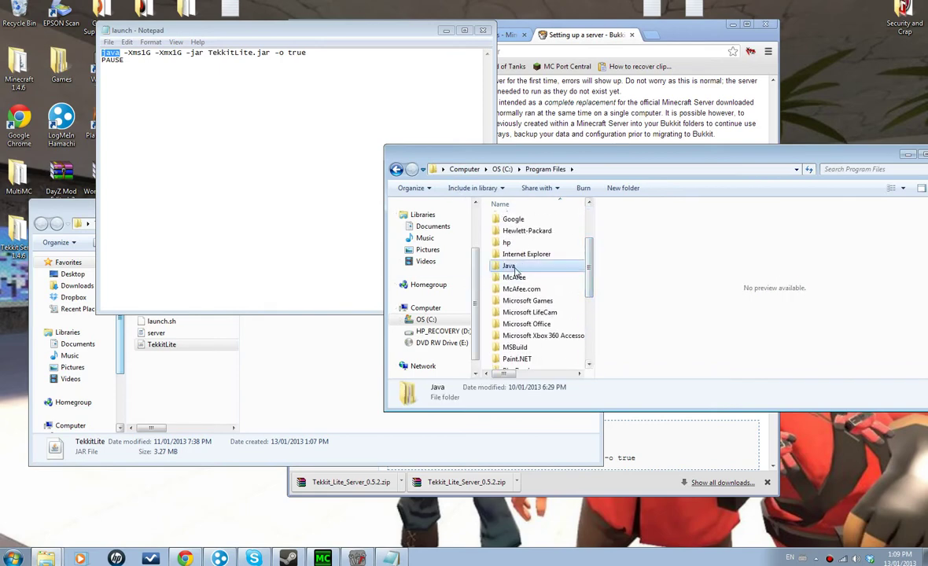
{"action": "double_click", "coordinate": [507, 266]}
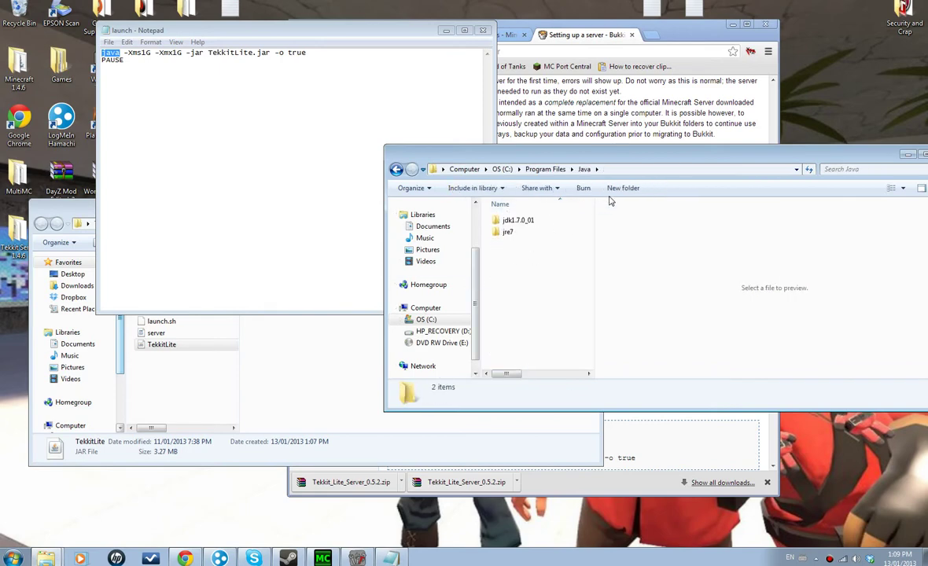
{"action": "double_click", "coordinate": [508, 234]}
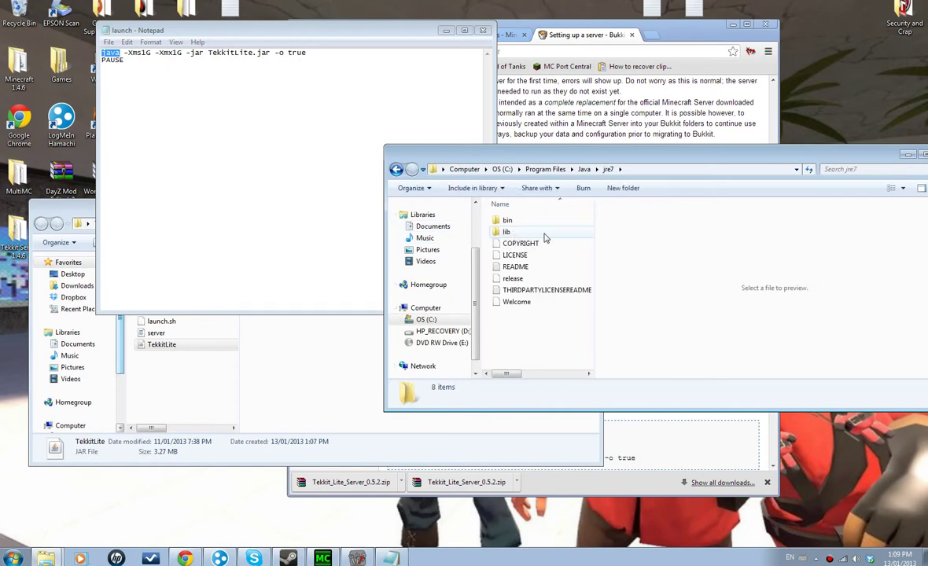
{"action": "double_click", "coordinate": [508, 221]}
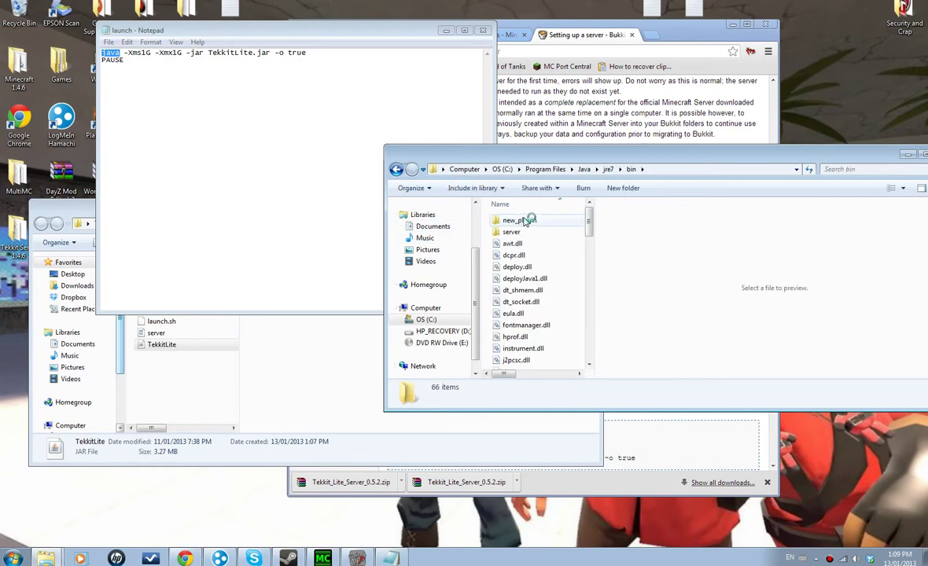
- Replace java in the launch command with the copied bin path plus \java.exe
{"action": "left_click", "coordinate": [629, 168]}
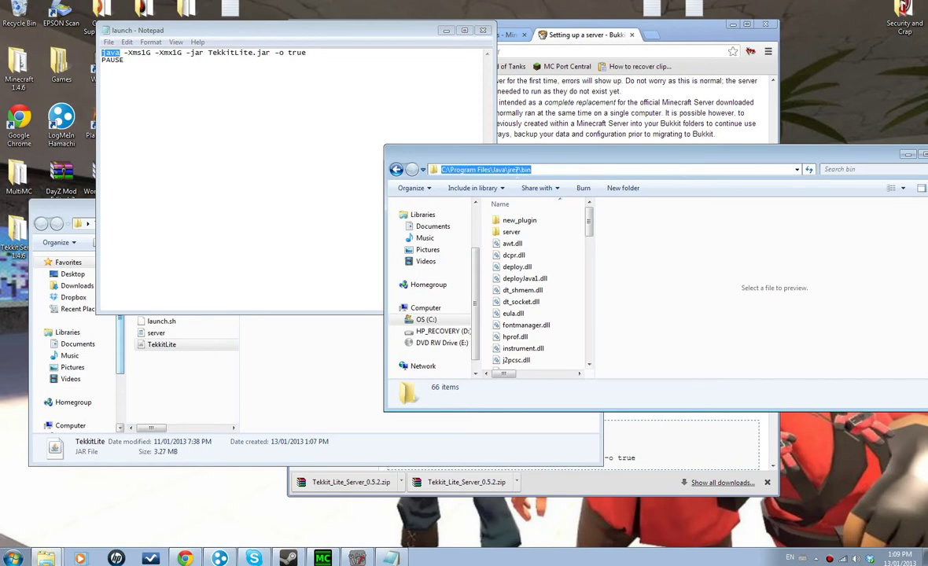
{"action": "right_click", "coordinate": [528, 169]}
{"action": "left_click", "coordinate": [551, 207]}
{"action": "key", "text": "alt+Tab"}
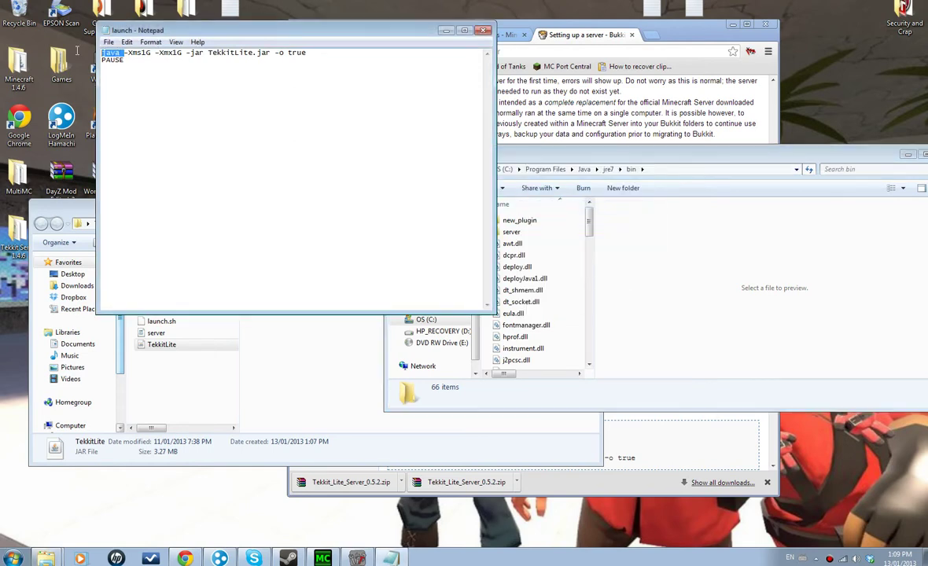
{"action": "key", "text": "ctrl+v"}
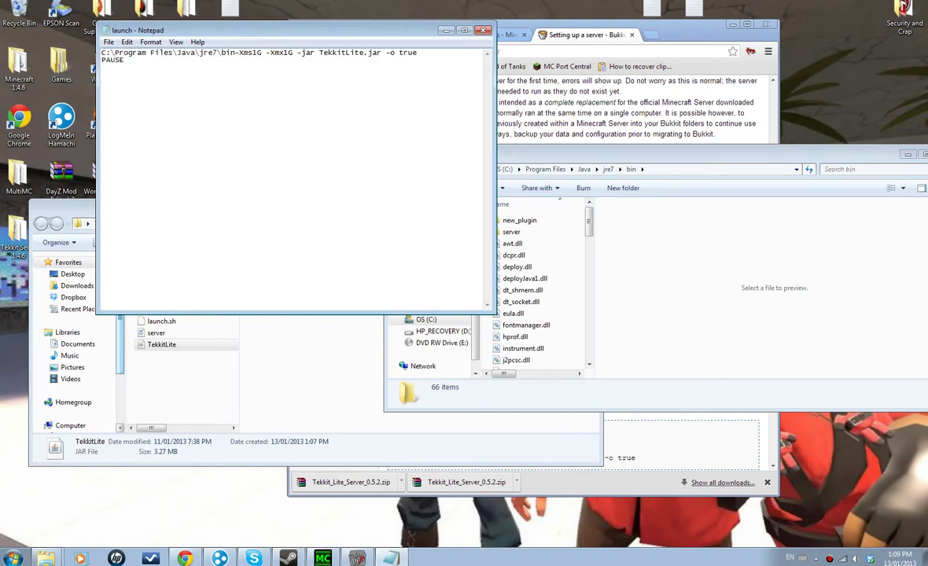
{"action": "type", "text": "\\ "}
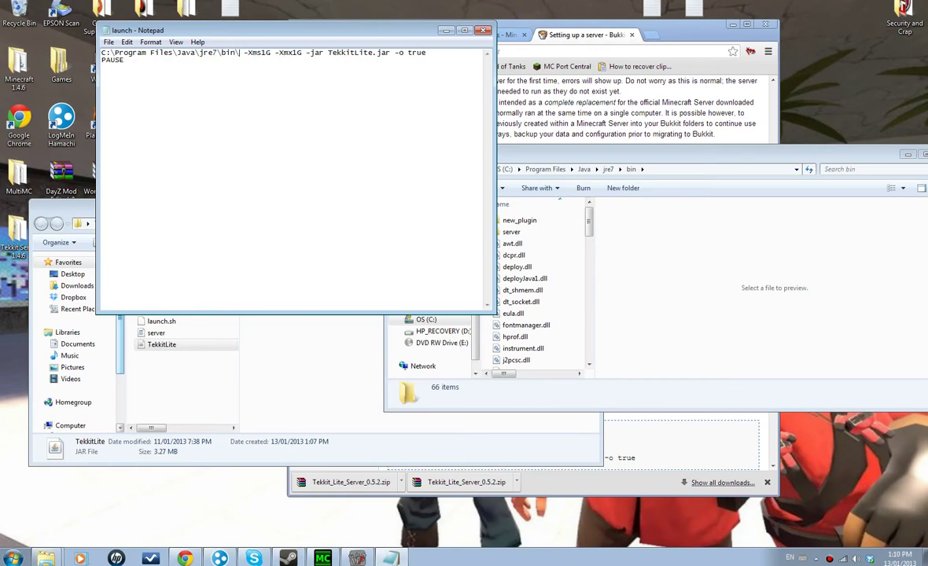
{"action": "type", "text": "/"}
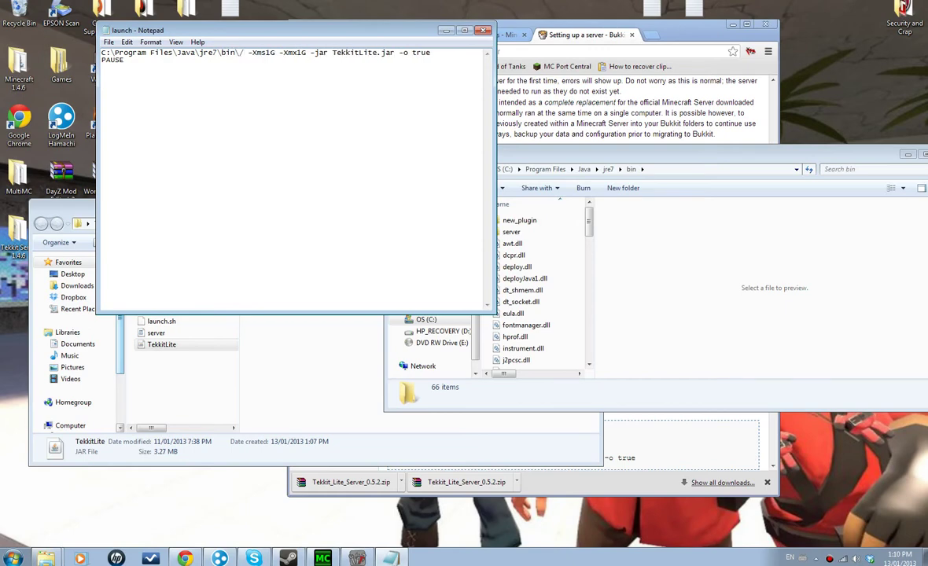
{"action": "key", "text": "BackSpace"}
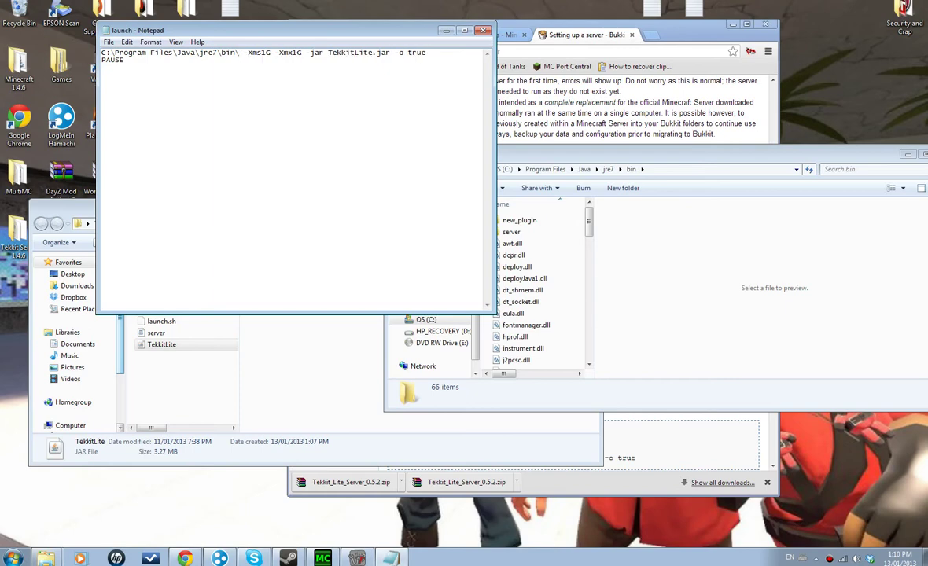
{"action": "type", "text": "java"}
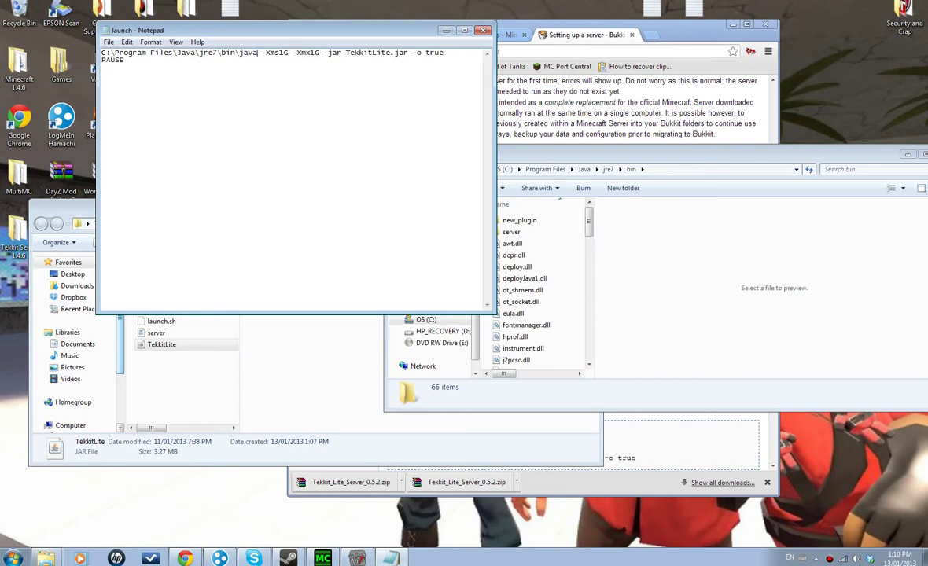
{"action": "type", "text": ".exe"}
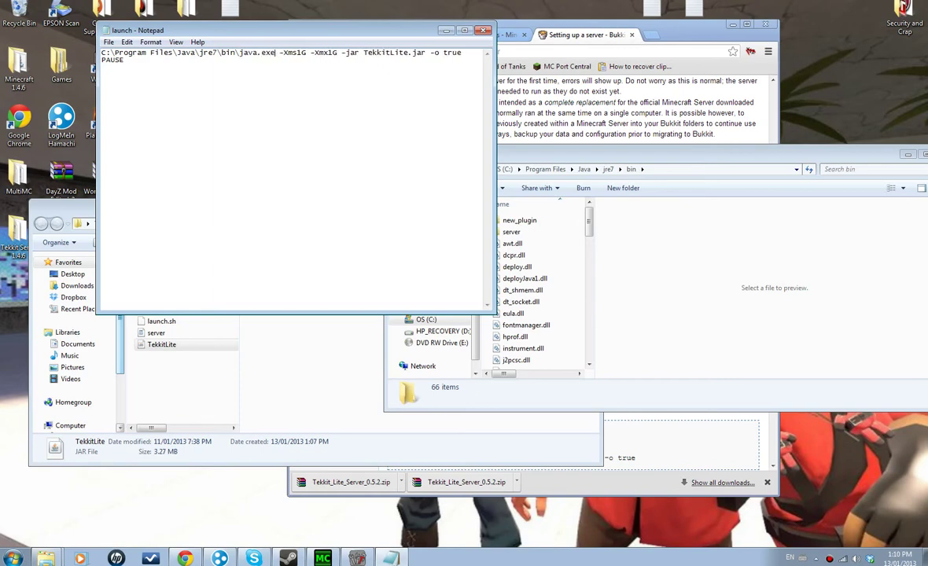
- Surround the java.exe path with quotes and remove the stray colon
{"action": "left_click", "coordinate": [101, 53]}
{"action": "type", "text": "\""}
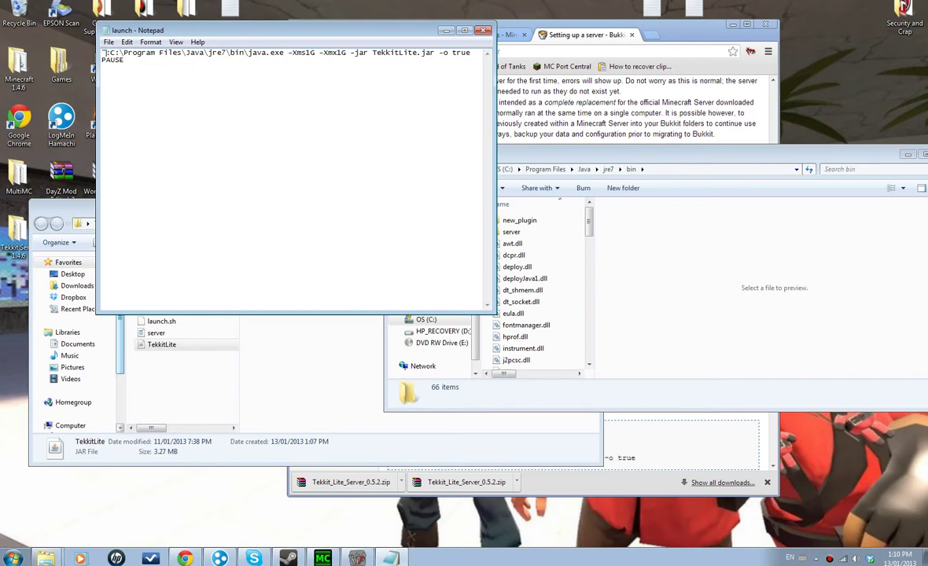
{"action": "left_click", "coordinate": [284, 53]}
{"action": "type", "text": "\""}
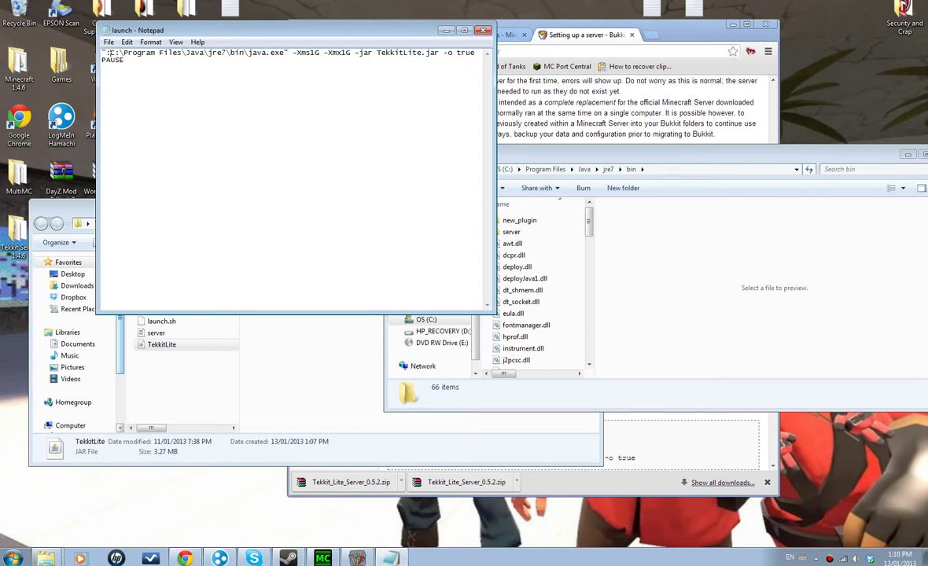
{"action": "left_click", "coordinate": [751, 255]}
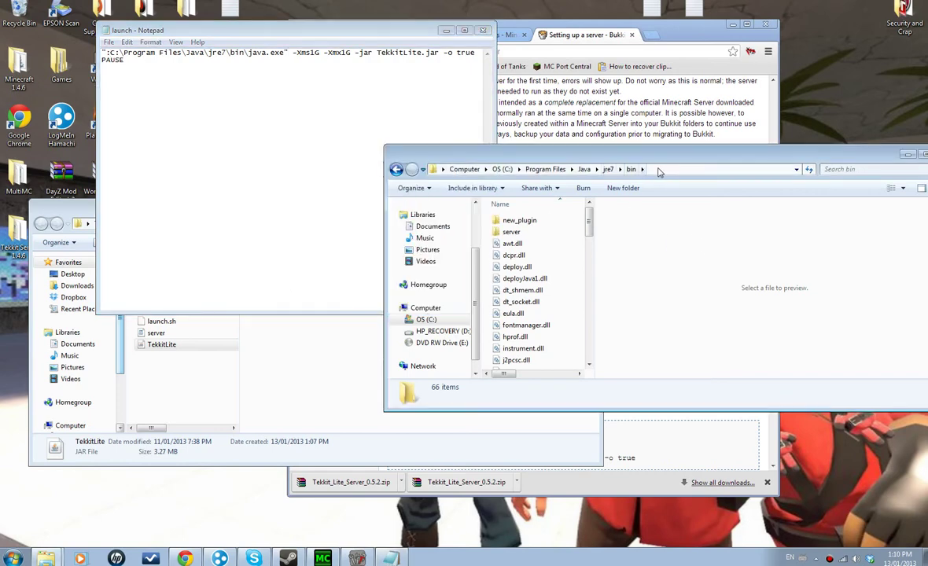
{"action": "left_click", "coordinate": [478, 135]}
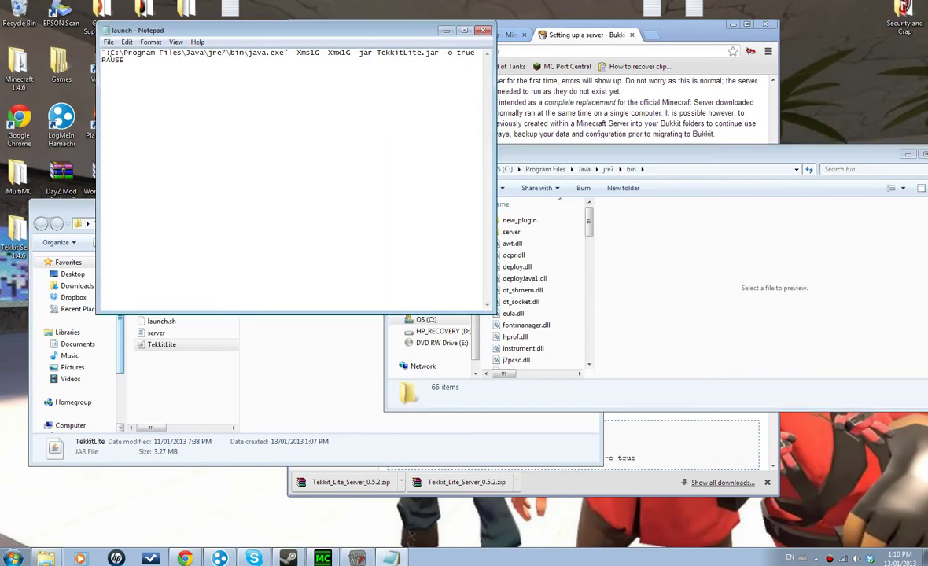
{"action": "left_click", "coordinate": [106, 53]}
{"action": "key", "text": "BackSpace"}
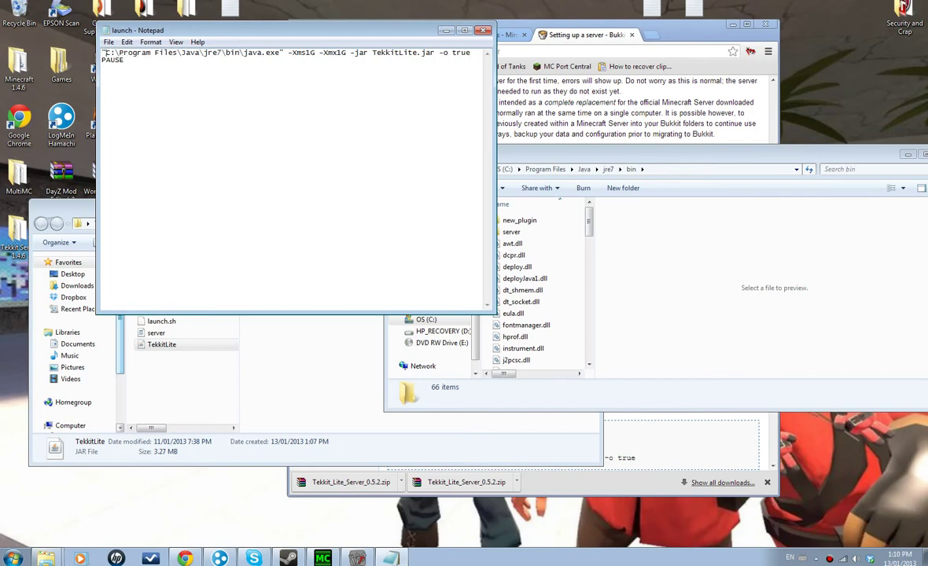
{"action": "left_click", "coordinate": [109, 41]}
- Save and close launch.bat, then run it to start the Tekkit Lite server
{"action": "left_click", "coordinate": [117, 74]}
{"action": "left_click", "coordinate": [482, 30]}
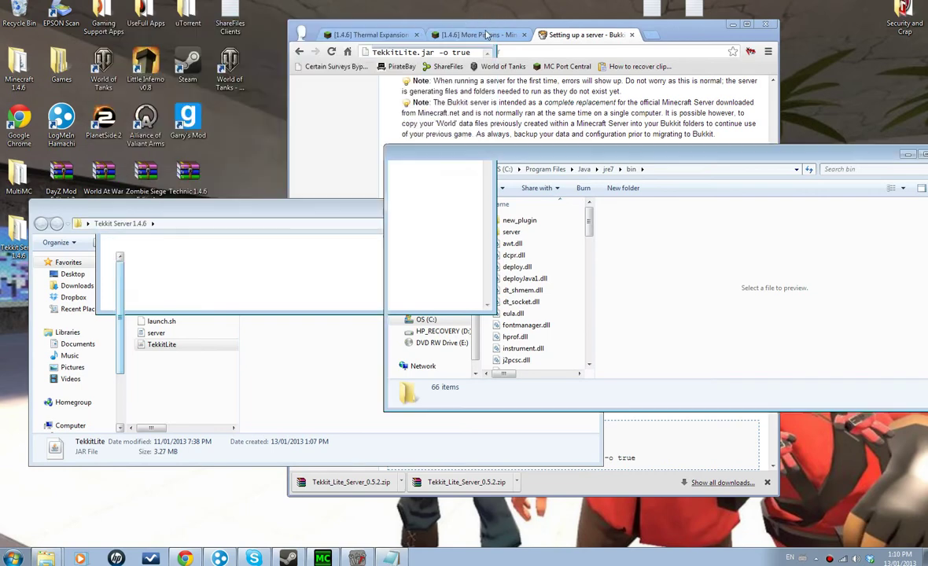
{"action": "double_click", "coordinate": [180, 311]}
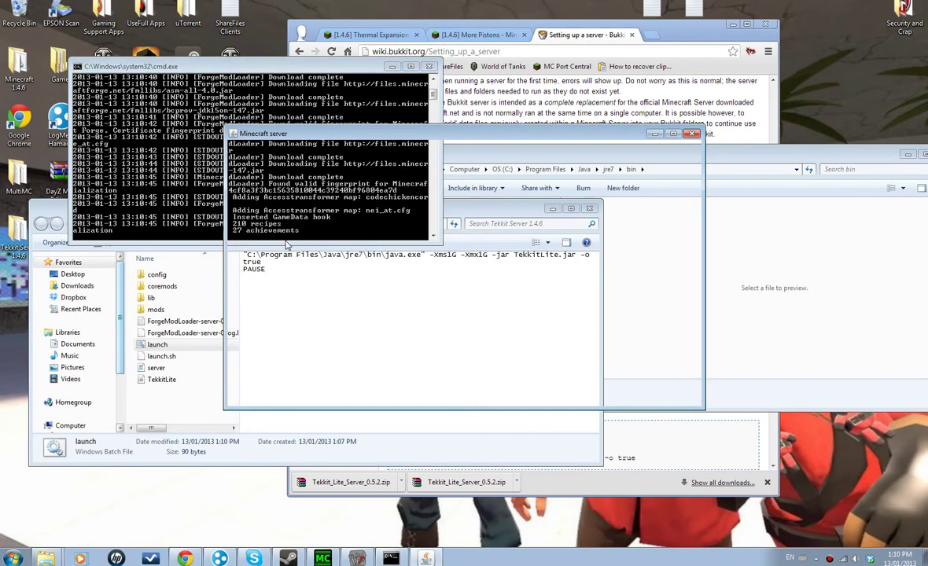
{"action": "left_click", "coordinate": [209, 141]}
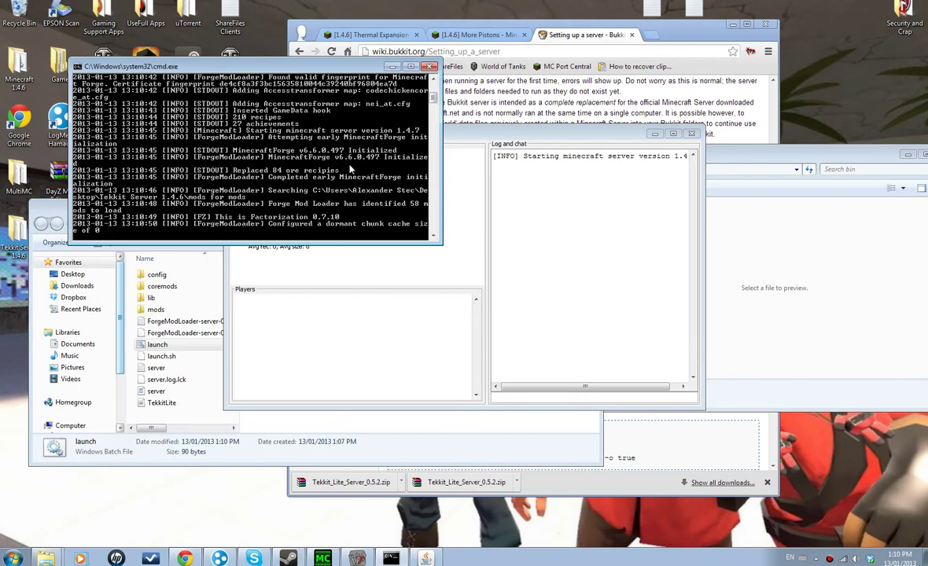
{"action": "mouse_move", "coordinate": [432, 118]}
{"action": "left_mouse_down"}
{"action": "mouse_move", "coordinate": [432, 80]}
{"action": "mouse_move", "coordinate": [435, 130]}
{"action": "left_mouse_up"}
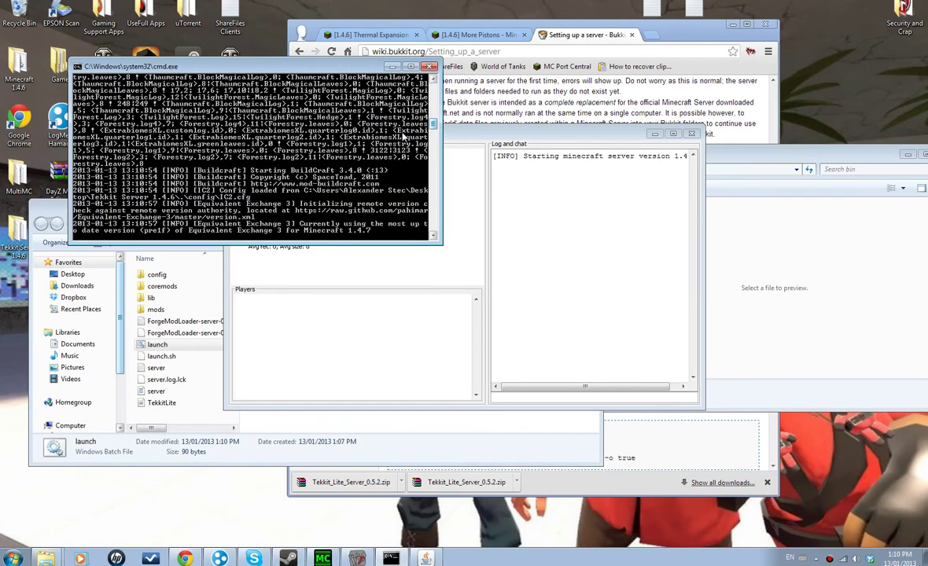
{"action": "left_click", "coordinate": [464, 210]}
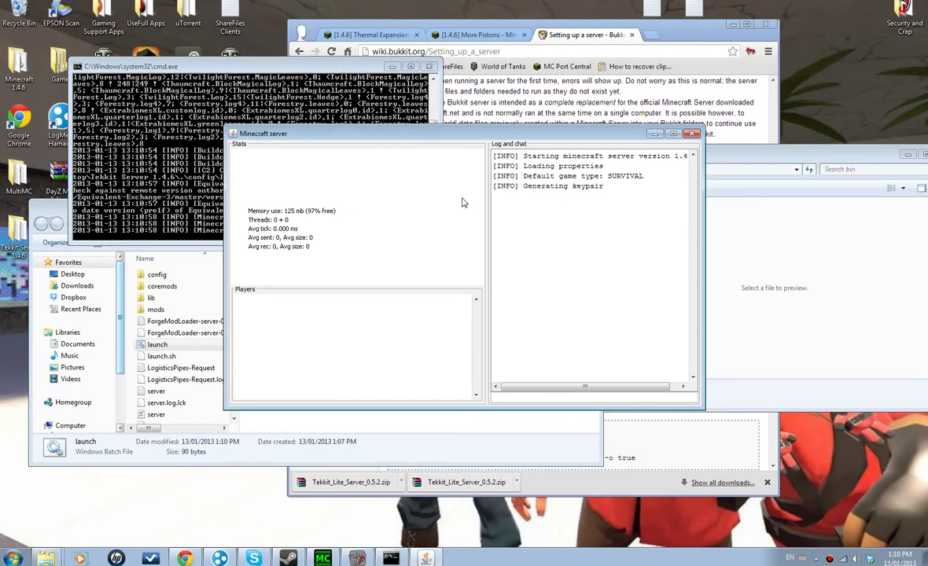
- Arrange the server windows and select server.properties in the Tekkit Server 1.4.6 folder
{"action": "left_click_drag", "start_coordinate": [49, 214], "coordinate": [97, 165]}
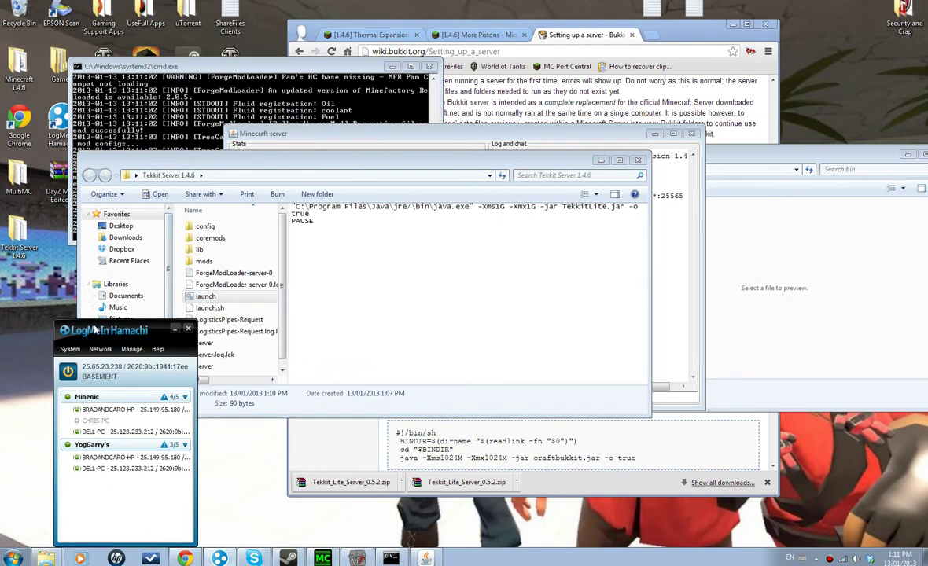
{"action": "left_click_drag", "start_coordinate": [197, 161], "coordinate": [396, 220]}
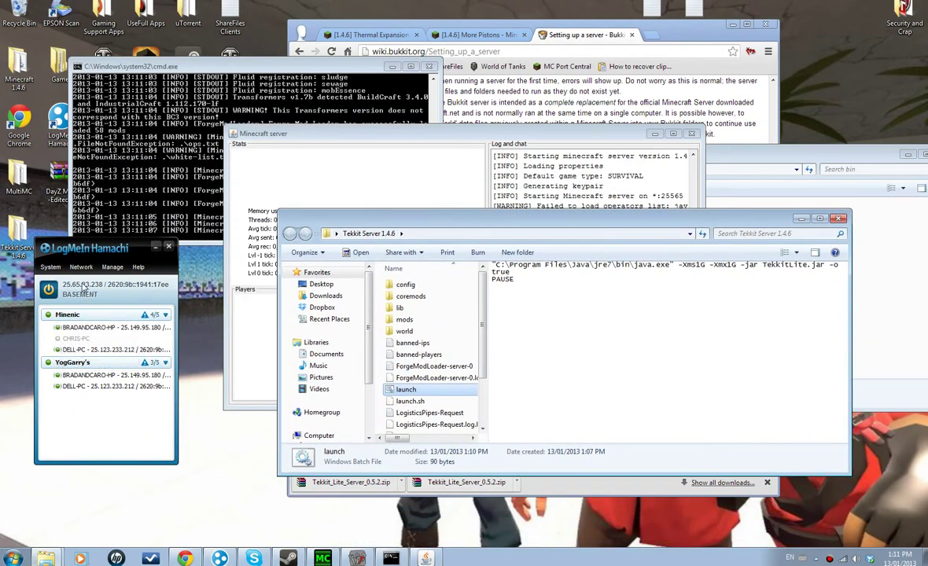
{"action": "left_click", "coordinate": [360, 143]}
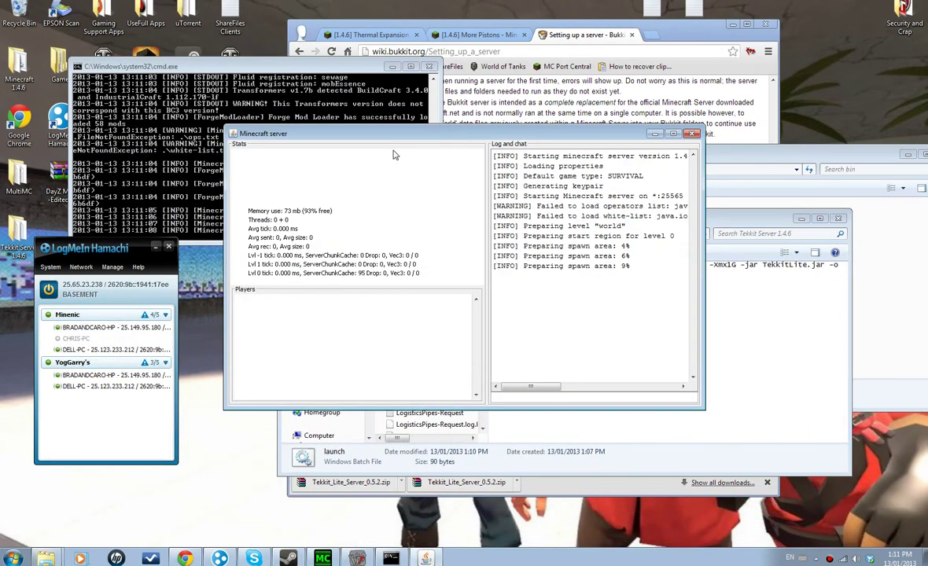
{"action": "left_click", "coordinate": [196, 150]}
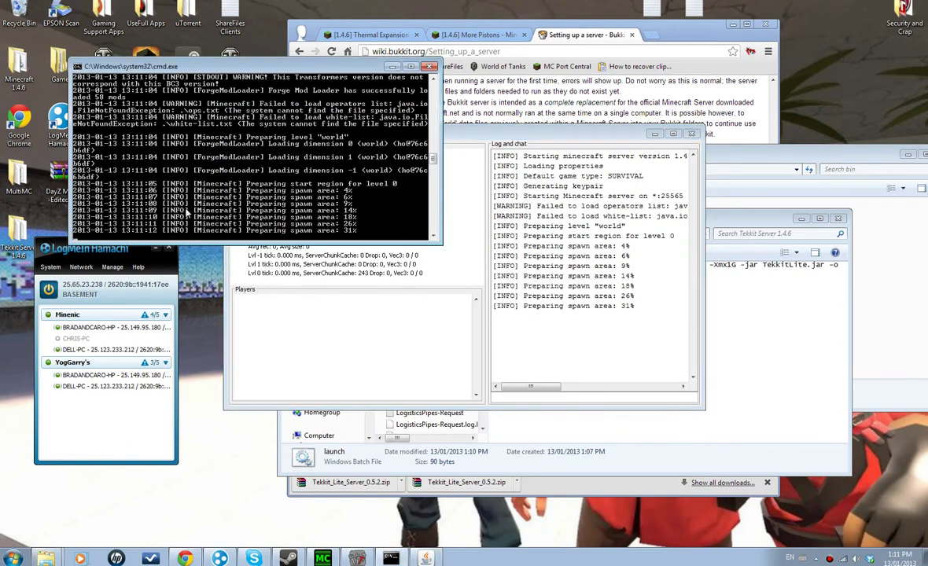
{"action": "left_click", "coordinate": [425, 460]}
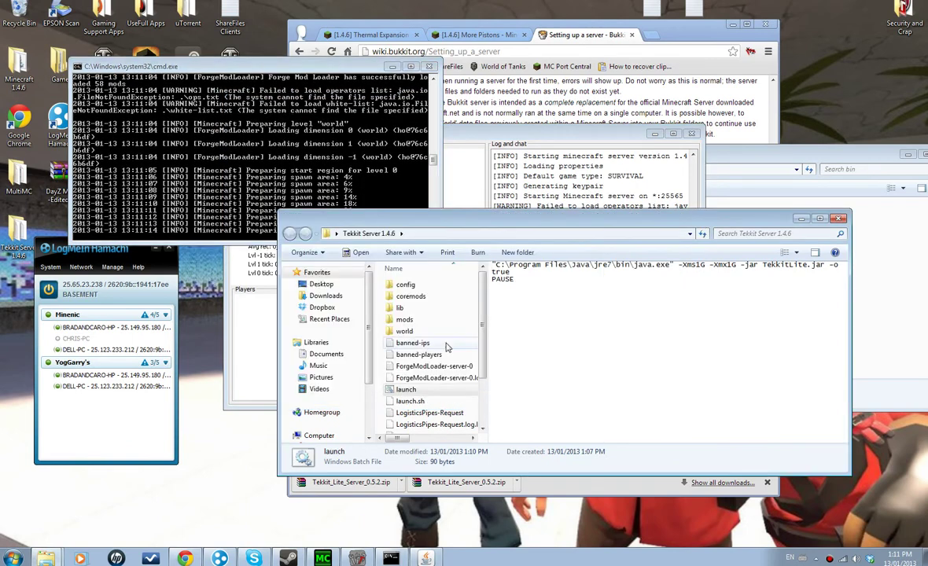
{"action": "scroll", "coordinate": [482, 329], "scroll_direction": "down", "scroll_amount": 3}
{"action": "left_click_drag", "start_coordinate": [550, 219], "coordinate": [651, 148]}
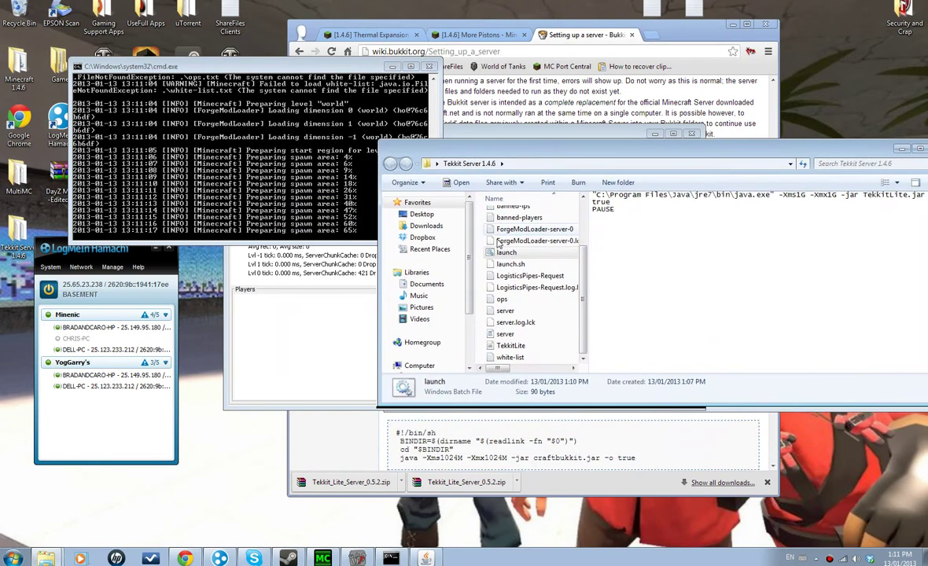
{"action": "left_click", "coordinate": [515, 334]}
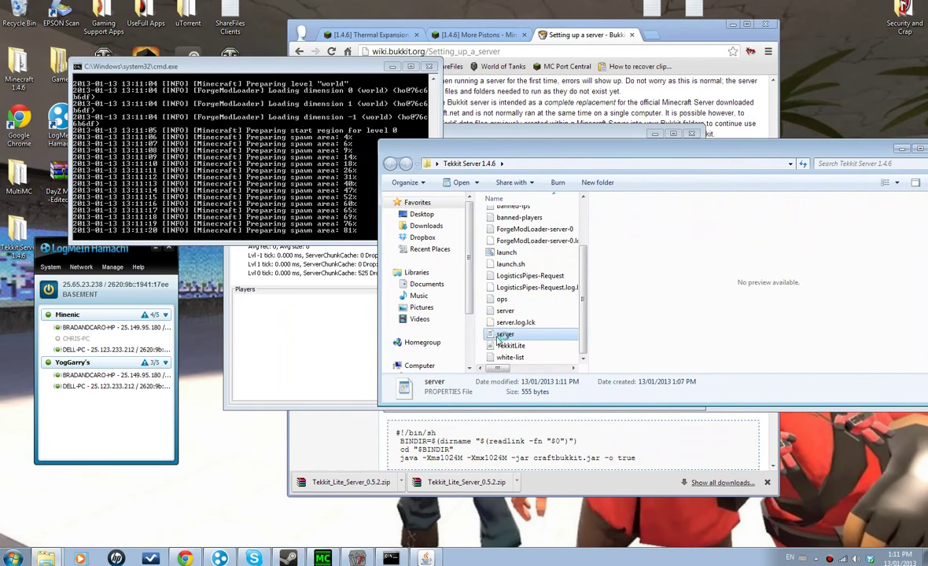
- Open server.properties in WordPad after closing the other opened server files
{"action": "left_click_drag", "start_coordinate": [375, 108], "coordinate": [489, 97]}
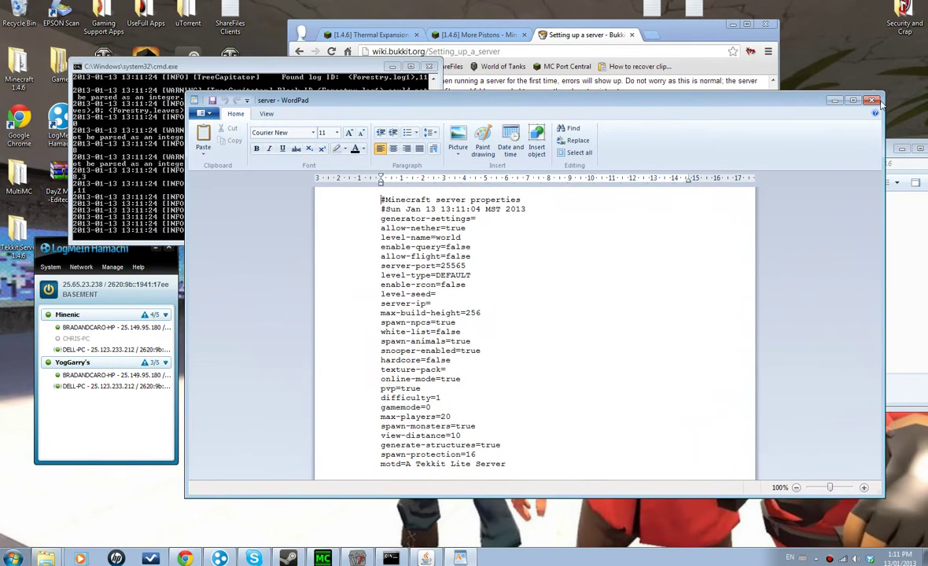
{"action": "left_click", "coordinate": [864, 94]}
{"action": "double_click", "coordinate": [505, 311]}
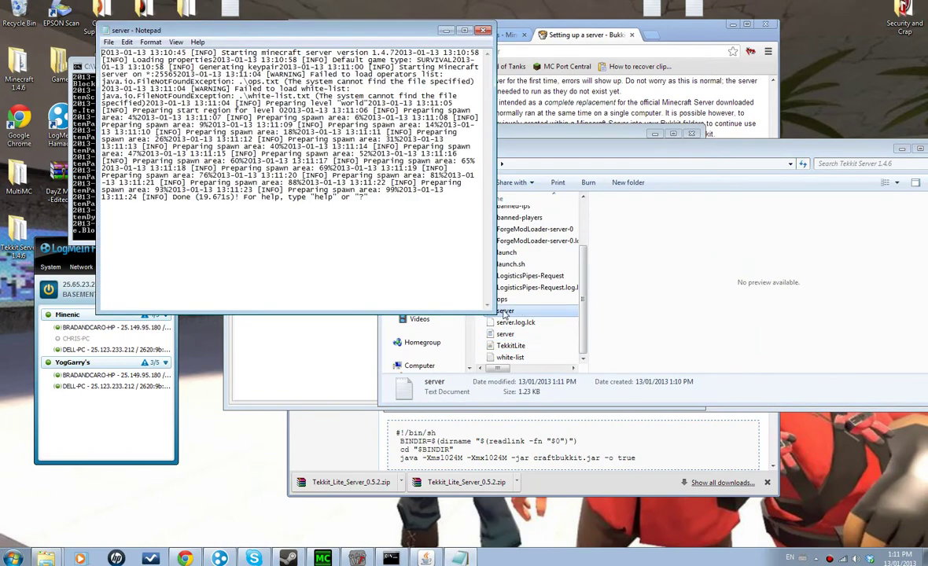
{"action": "left_click", "coordinate": [483, 31]}
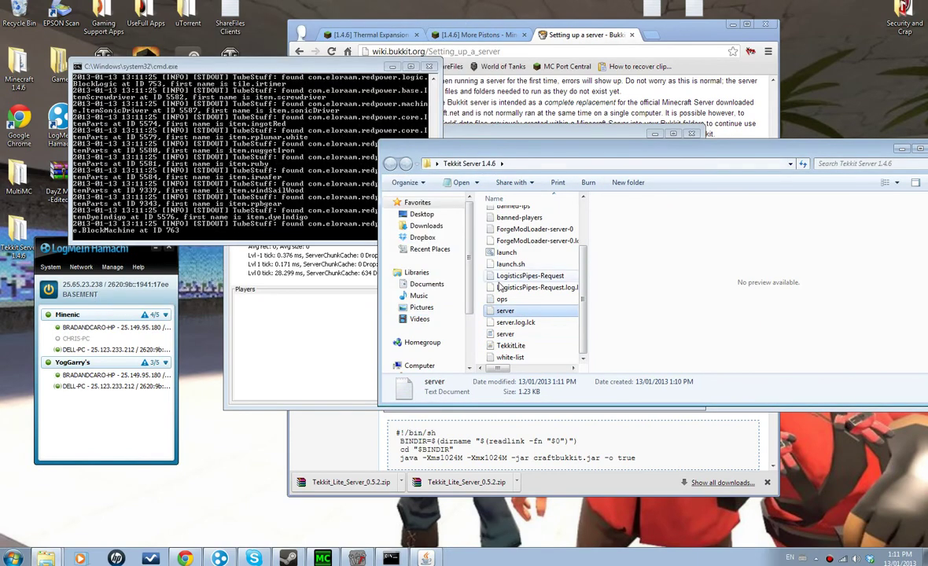
{"action": "double_click", "coordinate": [505, 333]}
{"action": "left_click_drag", "start_coordinate": [487, 95], "coordinate": [520, 71]}
{"action": "left_click_drag", "start_coordinate": [472, 240], "coordinate": [500, 240]}
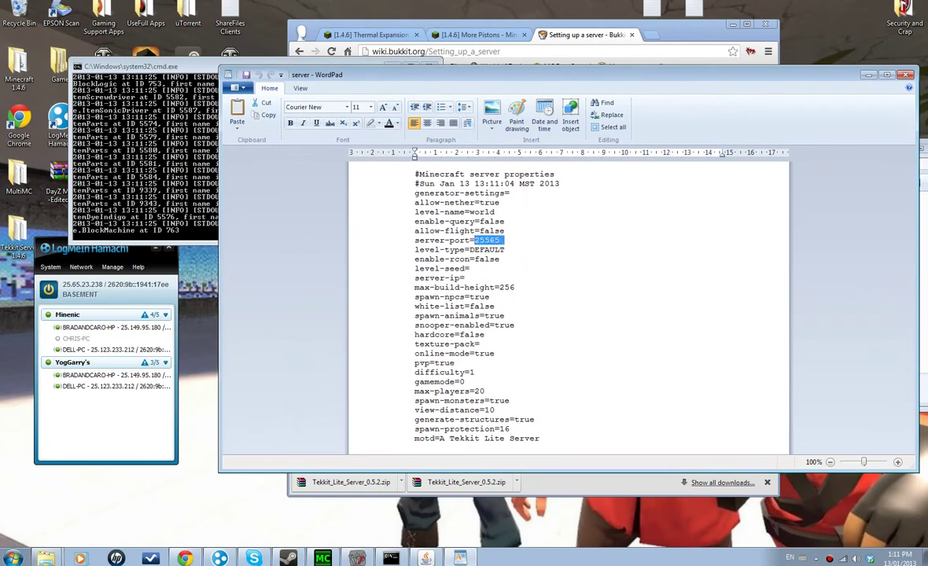
{"action": "left_click", "coordinate": [496, 240]}
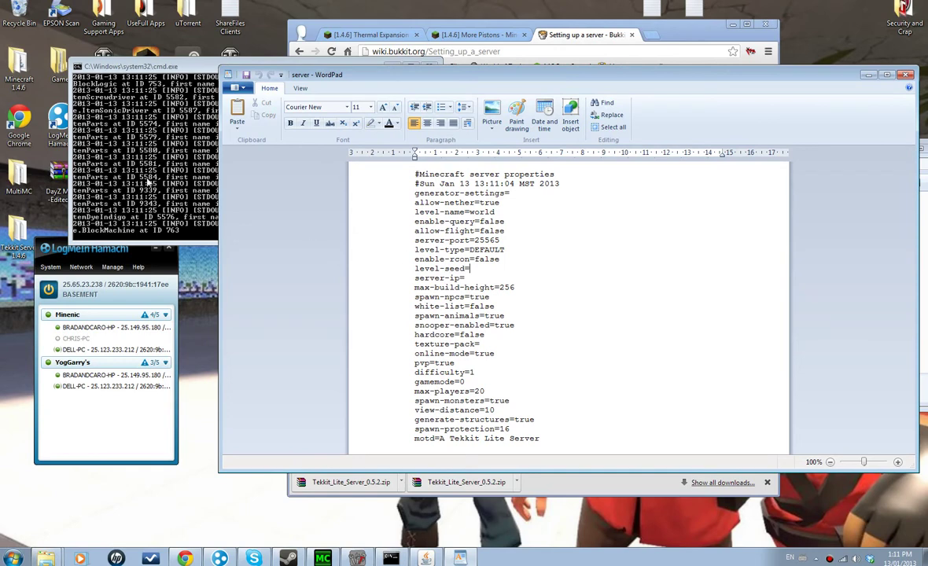
{"action": "left_click", "coordinate": [469, 268]}
- Paste the Hamachi IPv4 address 25.65.23.238 after server-ip= and close the file
{"action": "left_click", "coordinate": [101, 285]}
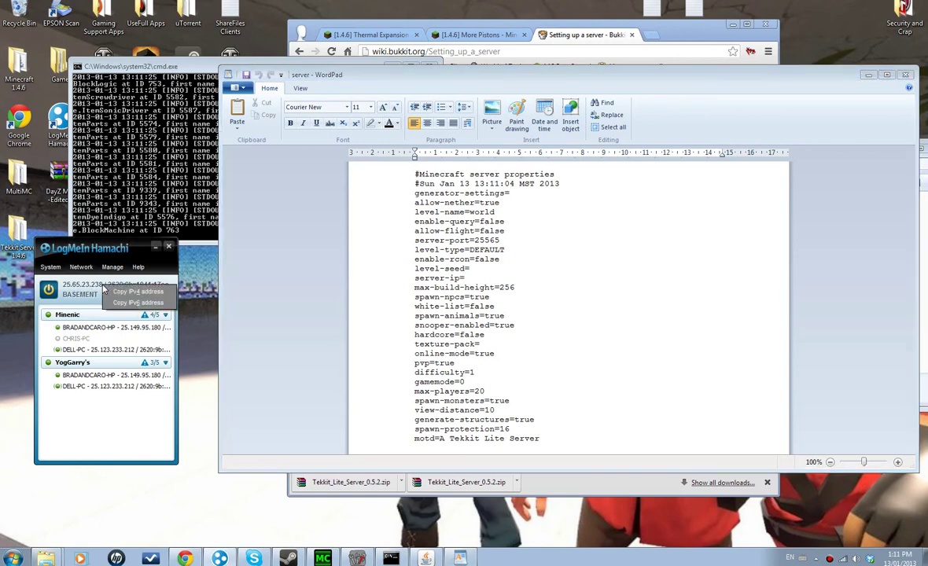
{"action": "left_click", "coordinate": [65, 286]}
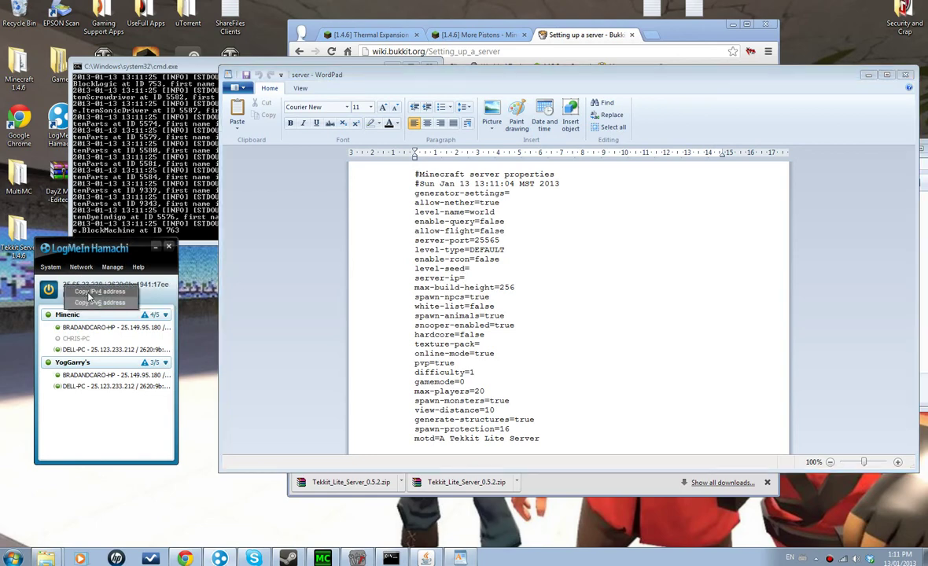
{"action": "left_click", "coordinate": [90, 293]}
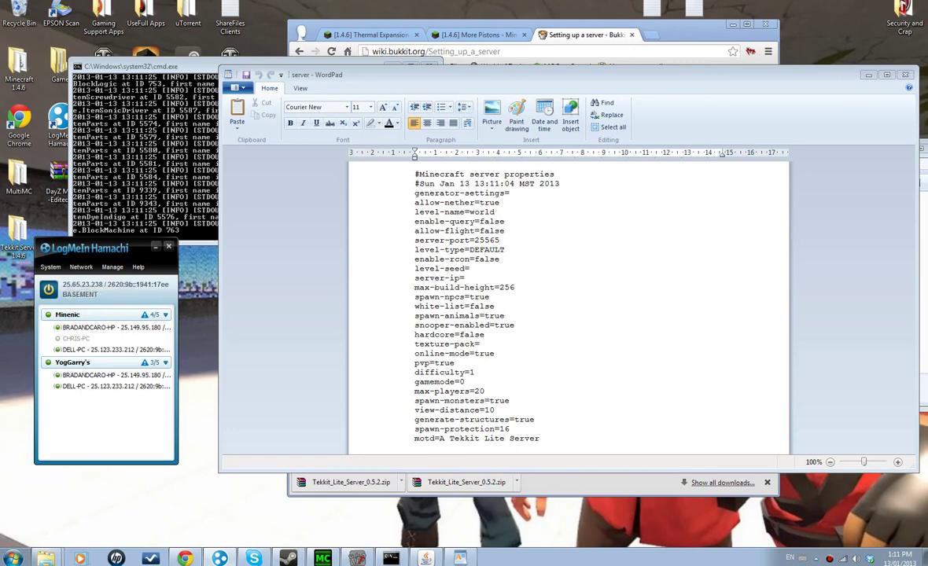
{"action": "left_click", "coordinate": [465, 277]}
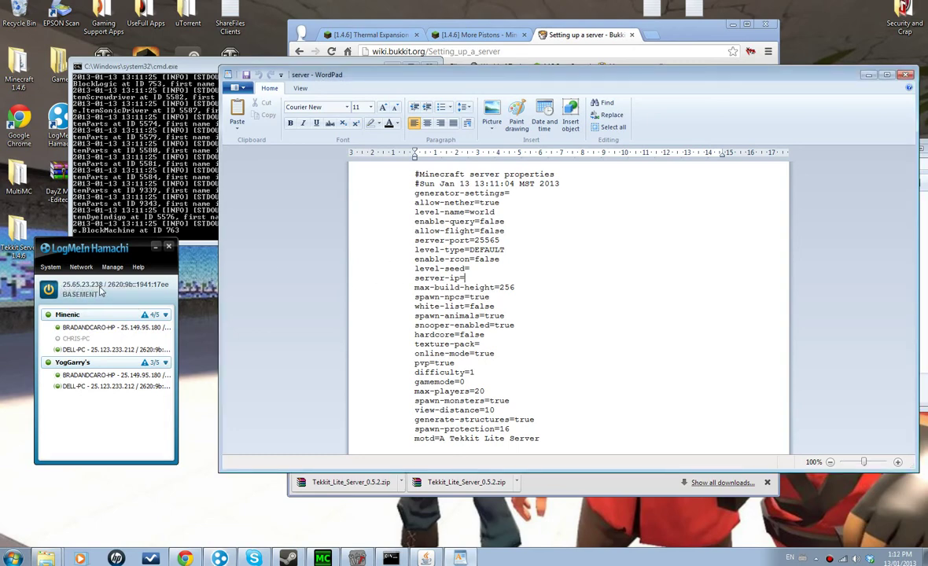
{"action": "key", "text": "ctrl+v"}
{"action": "left_click", "coordinate": [915, 74]}
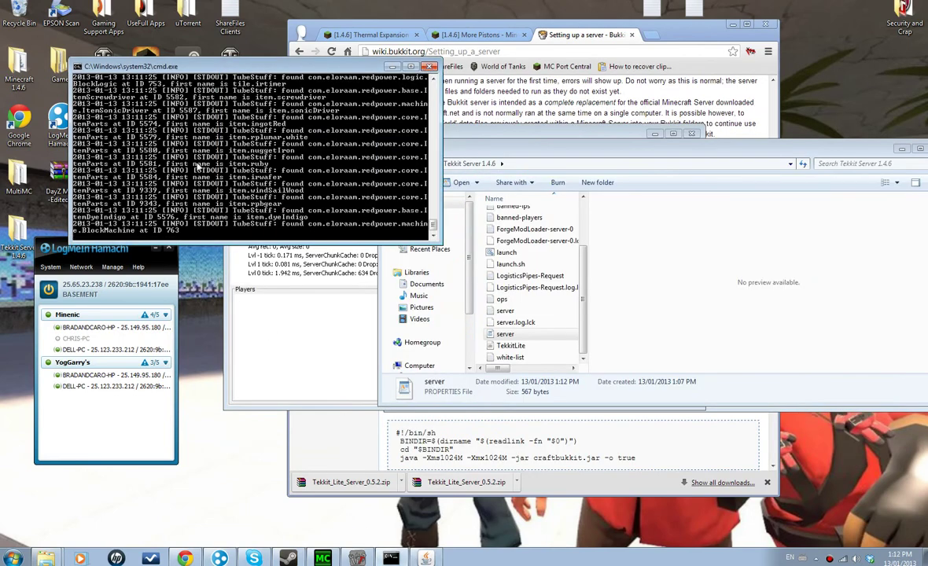
- Stop the running server, close its console, and relaunch it from launch.bat
{"action": "key", "text": "Return"}
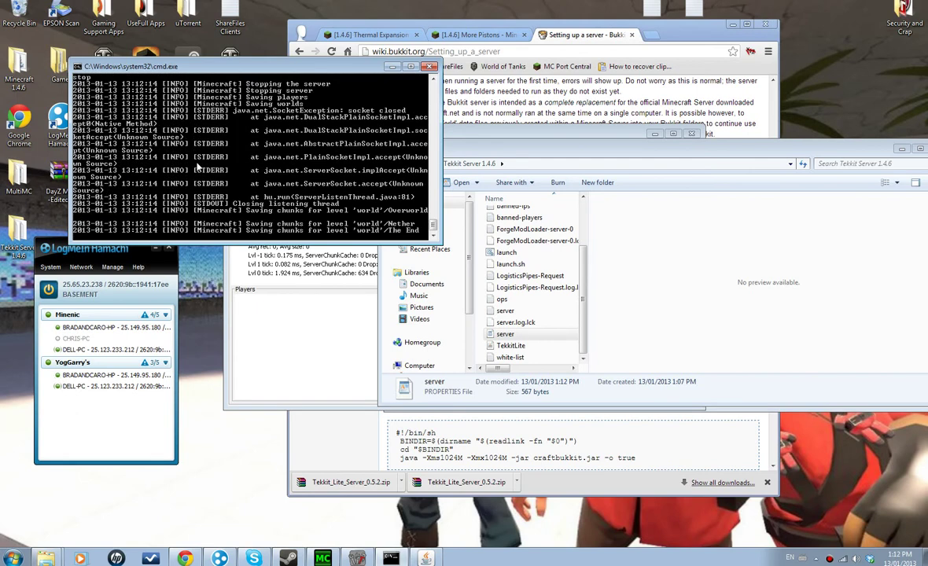
{"action": "key", "text": "Return"}
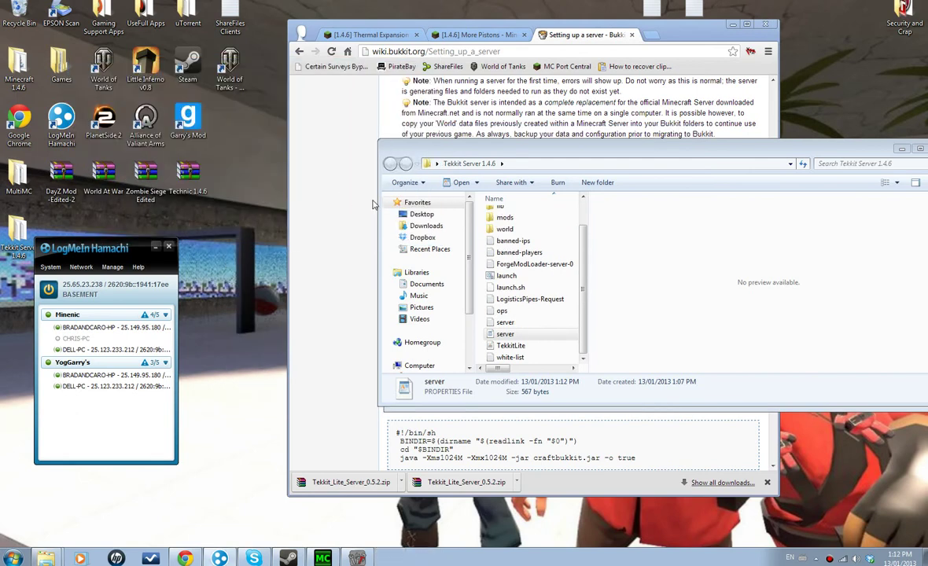
{"action": "left_click", "coordinate": [580, 312]}
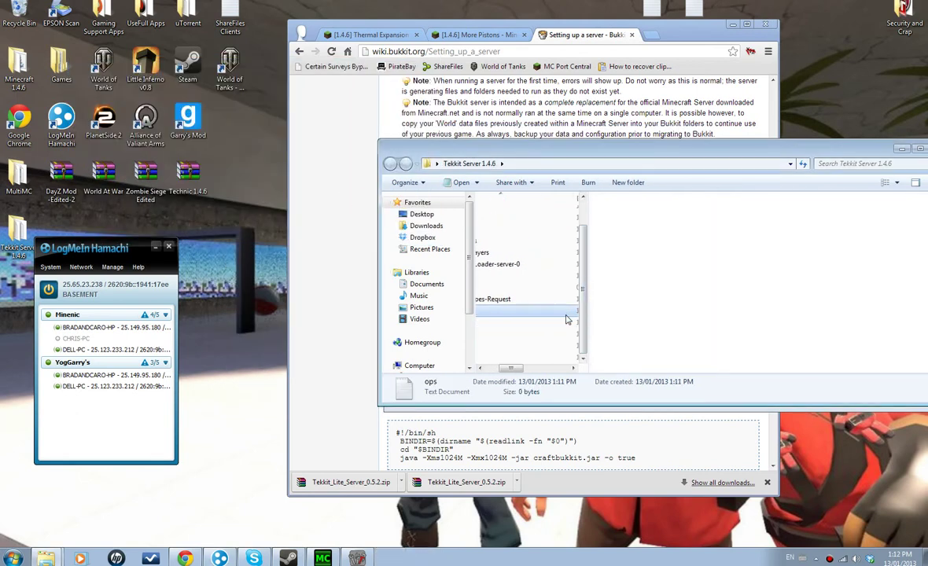
{"action": "left_click", "coordinate": [539, 299]}
{"action": "scroll", "coordinate": [574, 313], "scroll_direction": "up", "scroll_amount": 1}
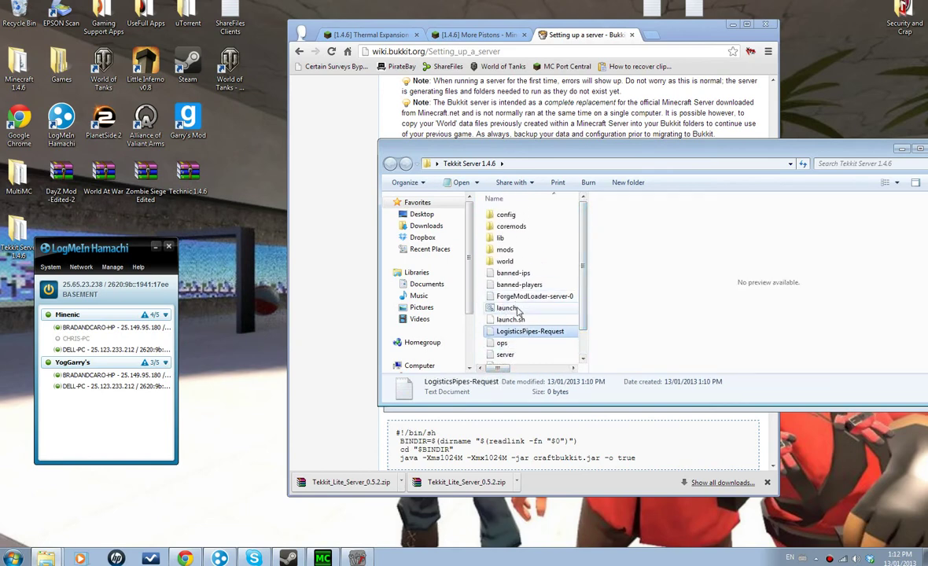
{"action": "left_click", "coordinate": [518, 309]}
{"action": "double_click", "coordinate": [517, 310]}
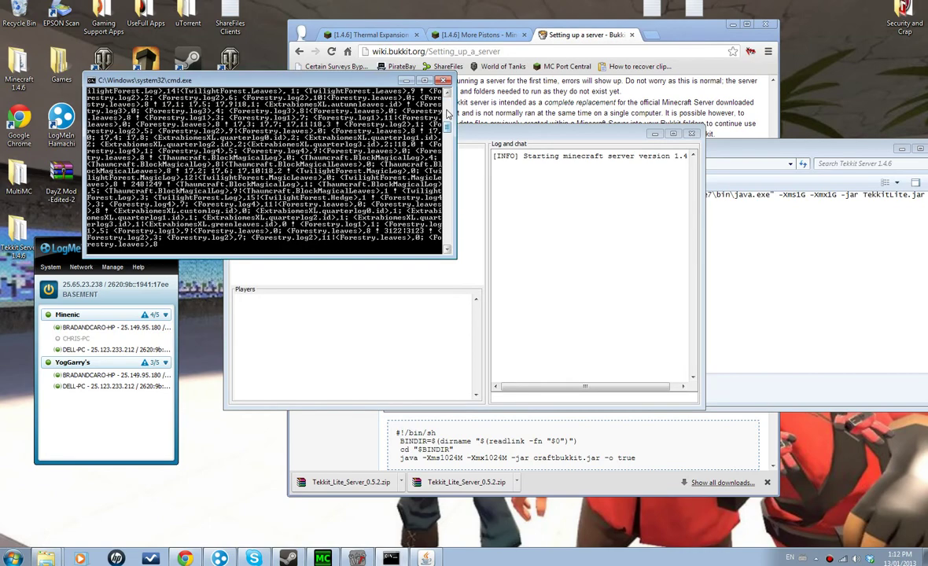
- Enlarge the server console to read the port-bind failure on 25.65.23.238:25565, then switch to Minecraft
{"action": "left_click_drag", "start_coordinate": [450, 117], "coordinate": [448, 104]}
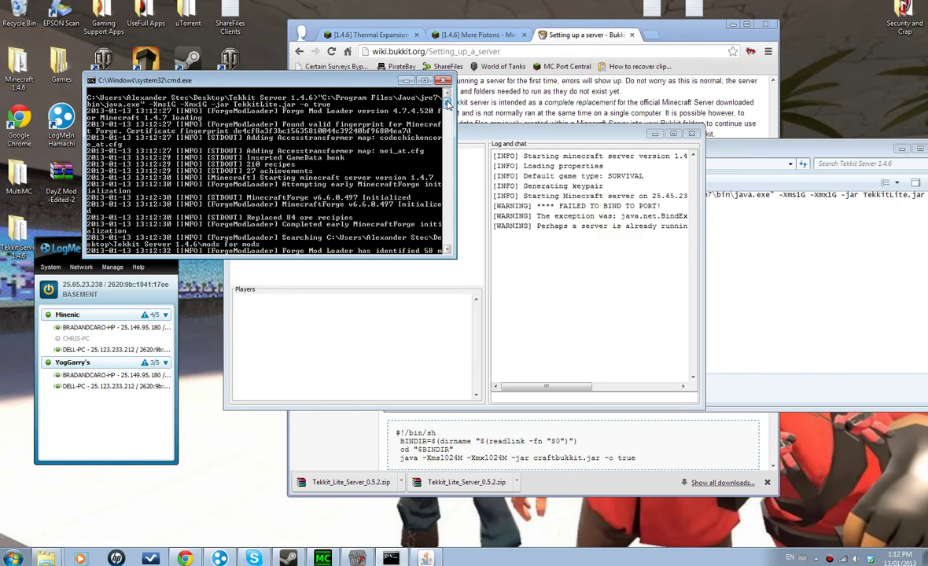
{"action": "left_click_drag", "start_coordinate": [447, 104], "coordinate": [447, 135]}
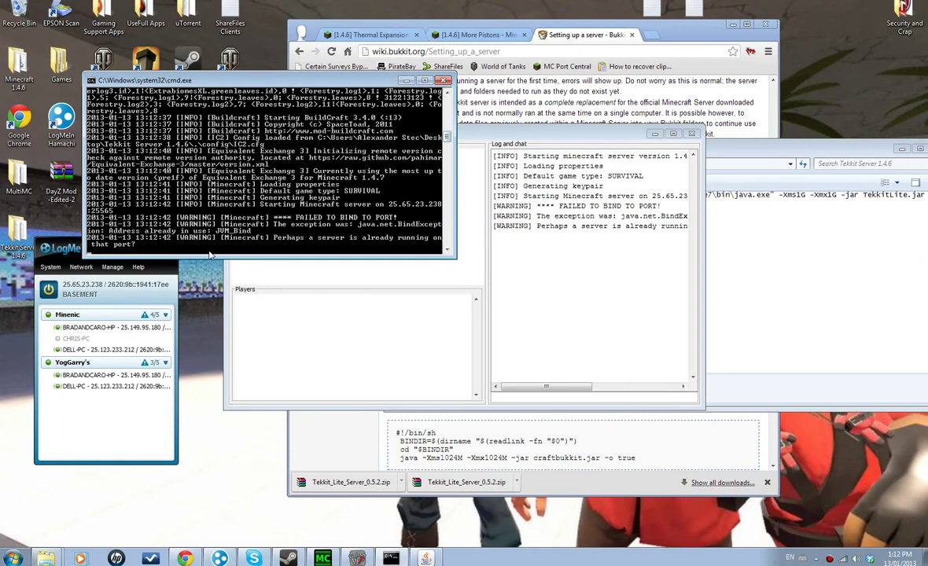
{"action": "left_click_drag", "start_coordinate": [216, 256], "coordinate": [216, 275]}
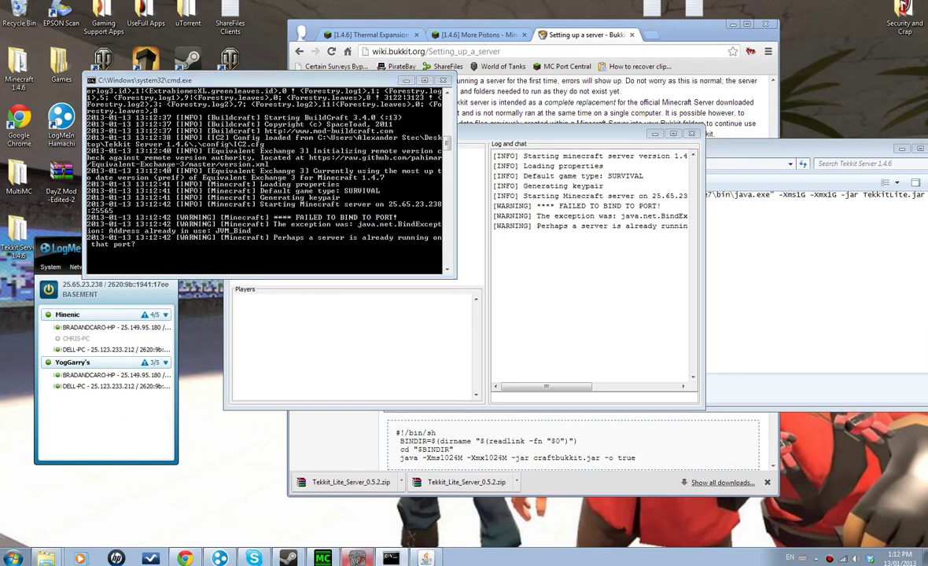
{"action": "key", "text": "alt+Tab"}
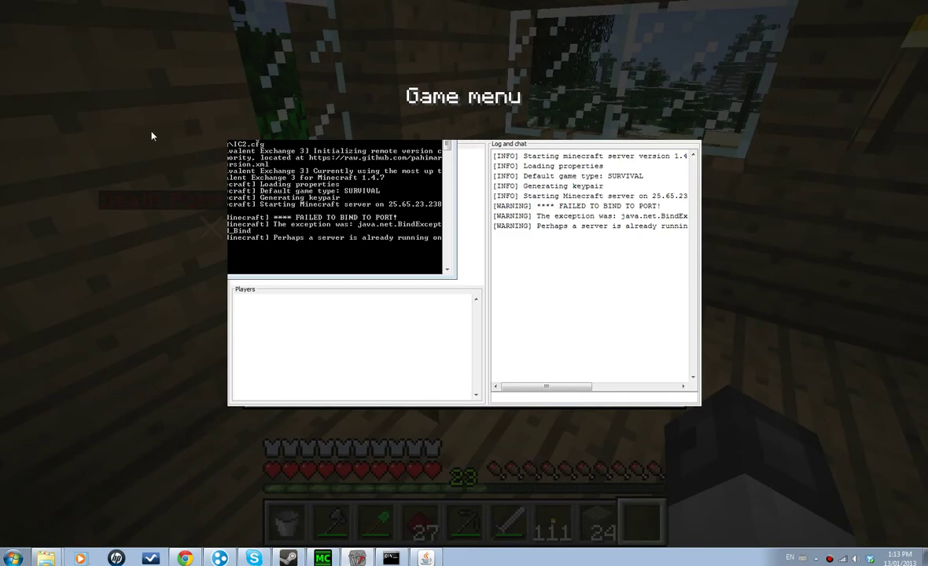
{"action": "key", "text": "Escape"}
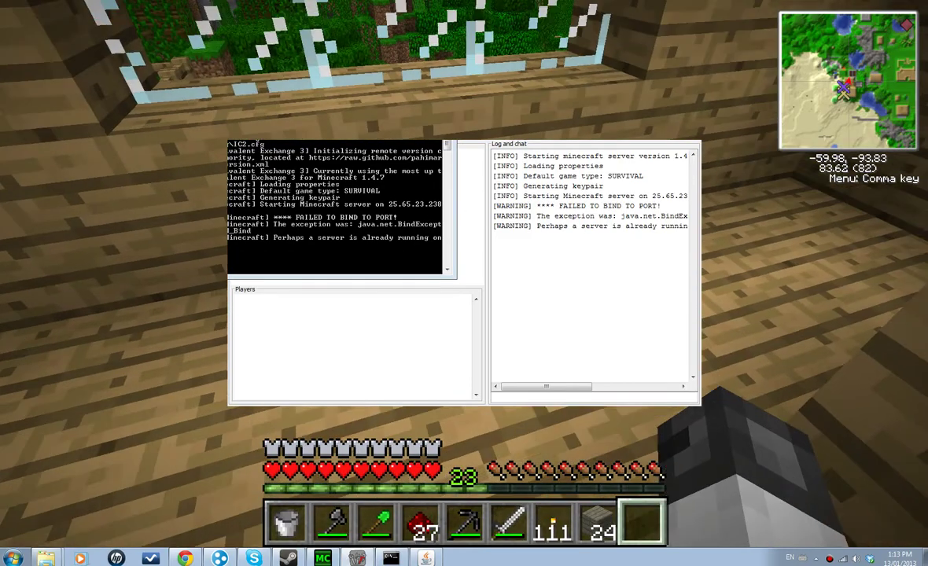
{"action": "key", "text": "w"}
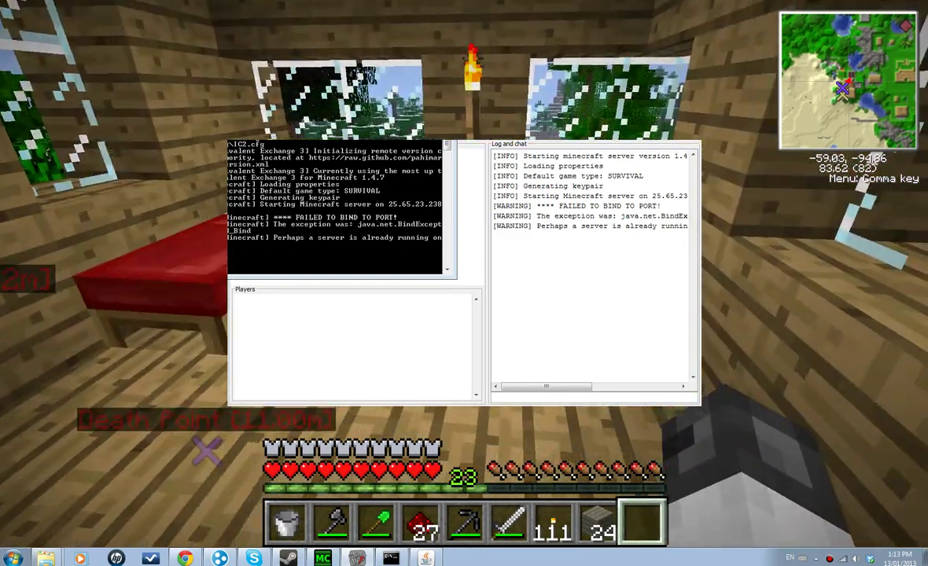
{"action": "key", "text": "Escape"}
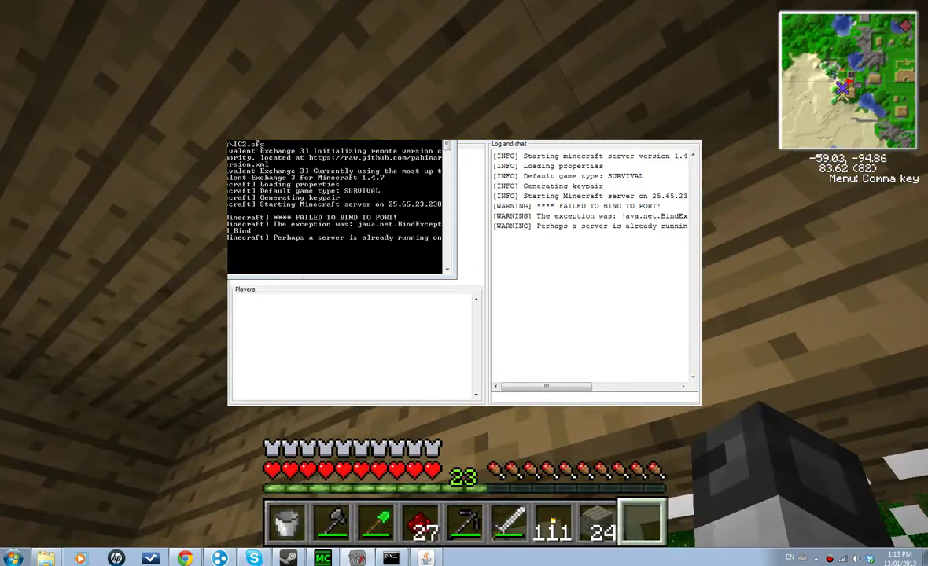
{"action": "key", "text": "Escape"}
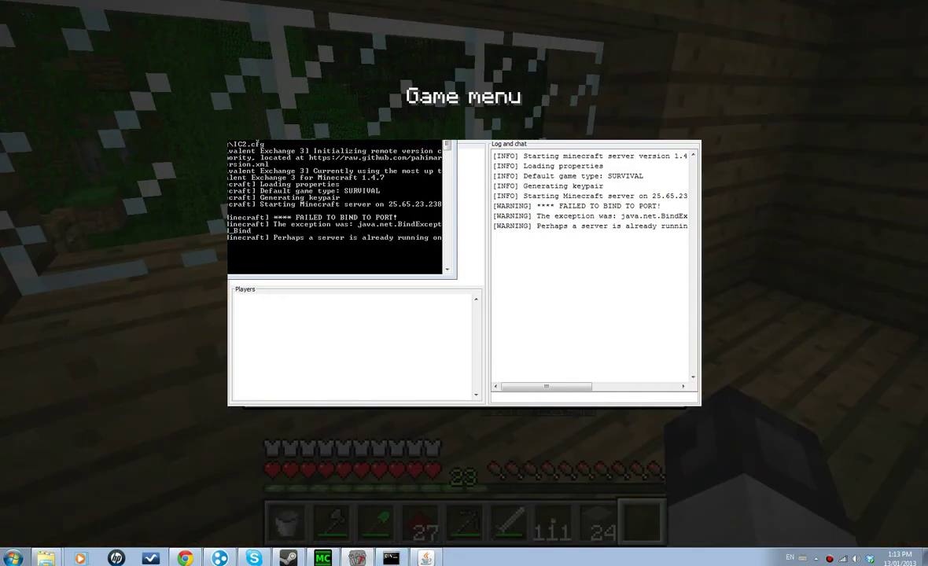
{"action": "key", "text": "Escape"}
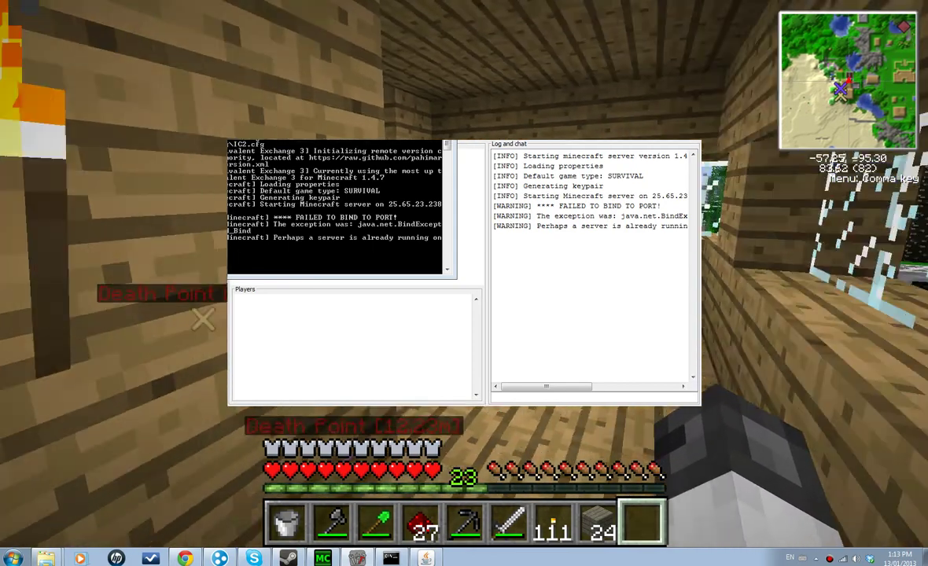
{"action": "key", "text": "Escape"}
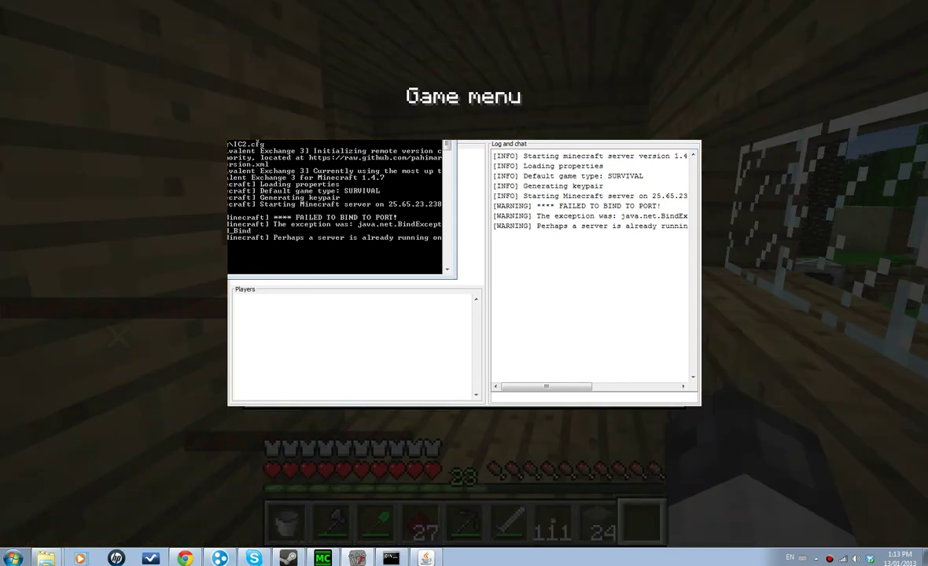